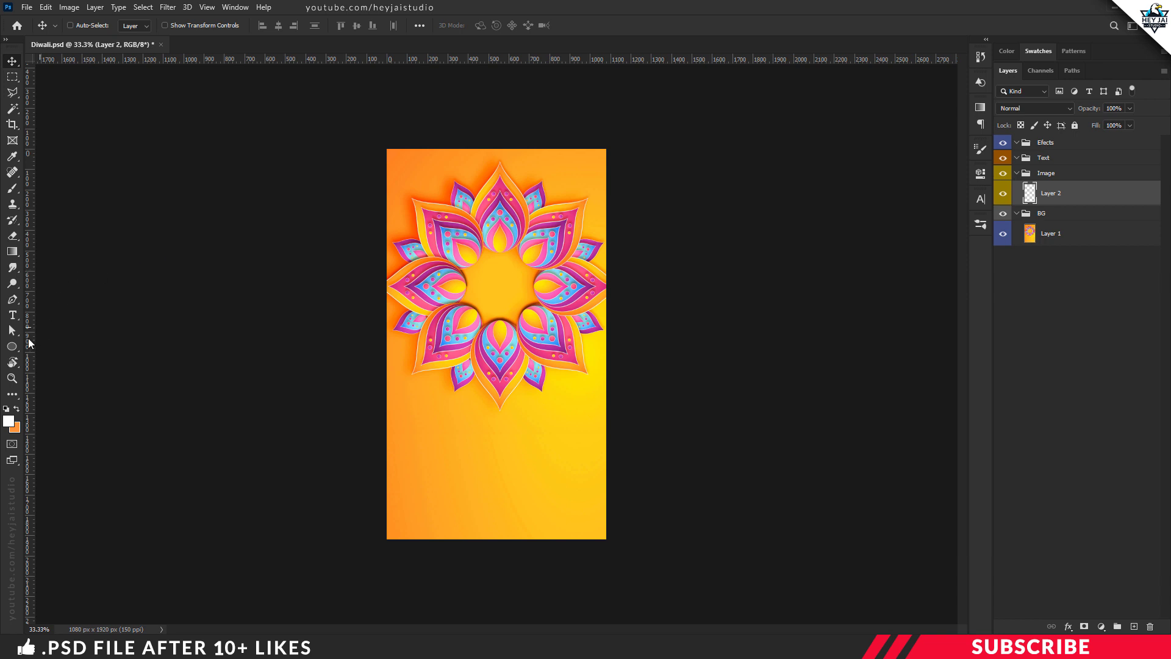
Step: Draw a white circle about 475 px in diameter over the centre of the mandala with the Ellipse tool
{"action": "left_click", "coordinate": [17, 350]}
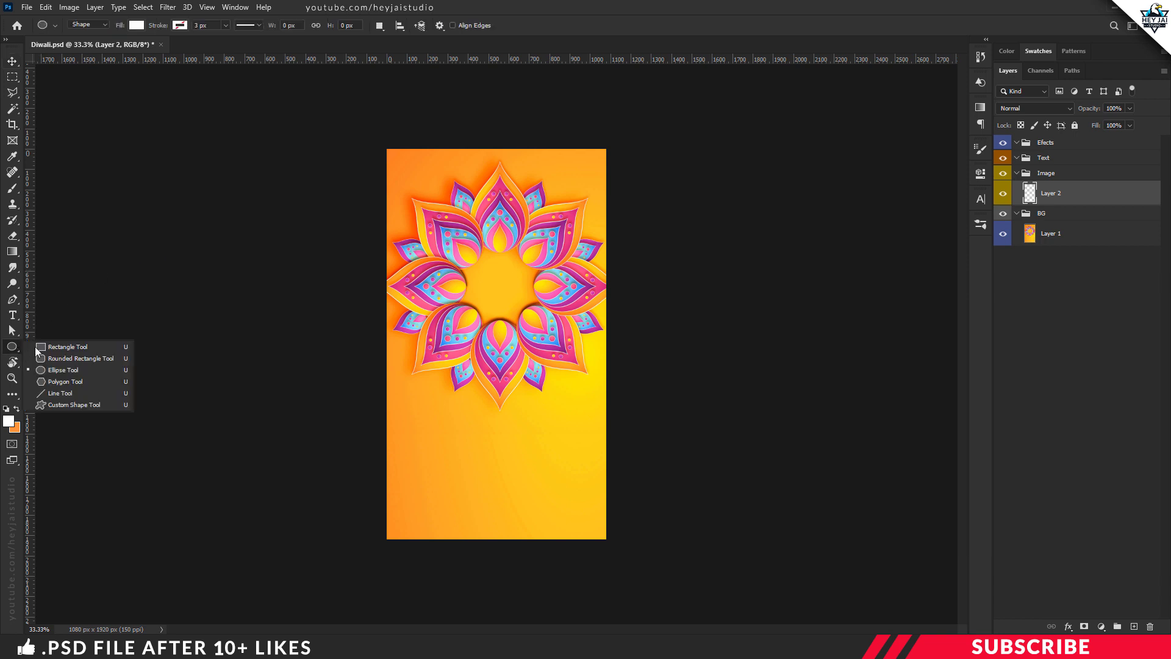
{"action": "left_click", "coordinate": [94, 368]}
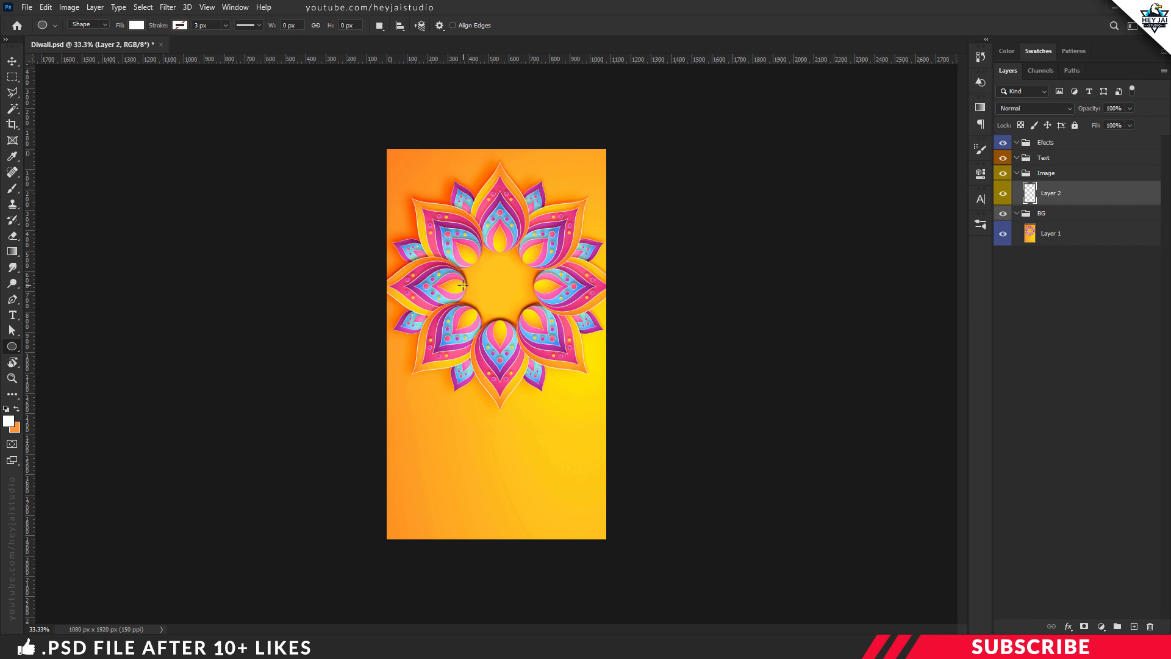
{"action": "key", "text": "ctrl+plus"}
{"action": "left_click_drag", "start_coordinate": [466, 284], "coordinate": [494, 360]}
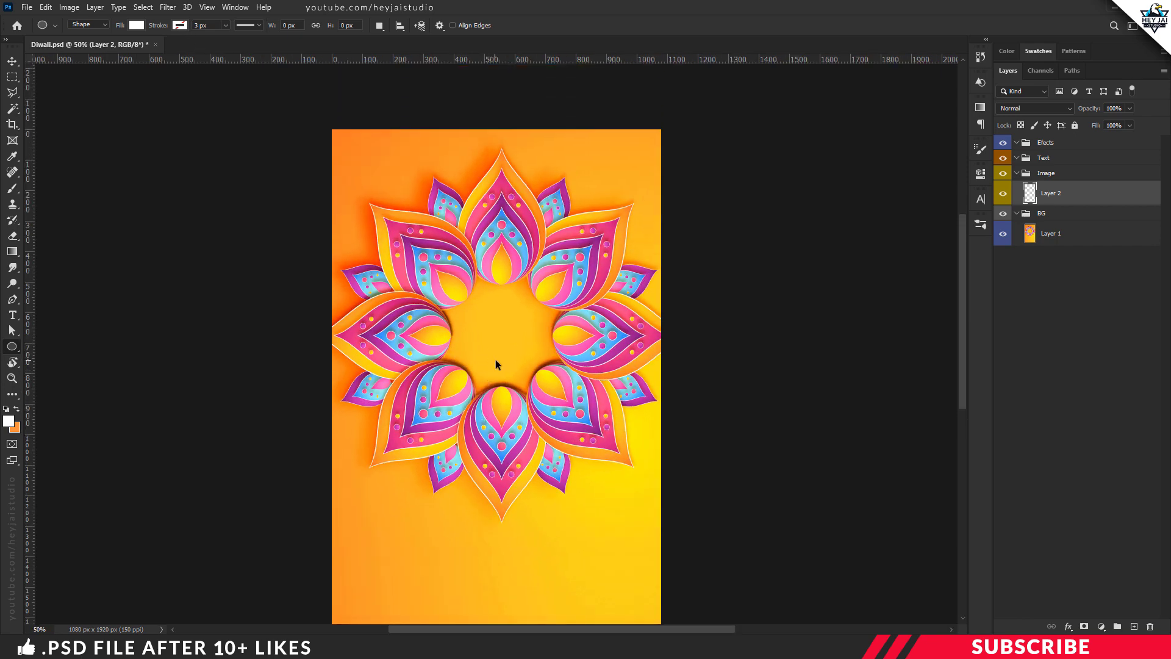
{"action": "key", "text": "ctrl+plus"}
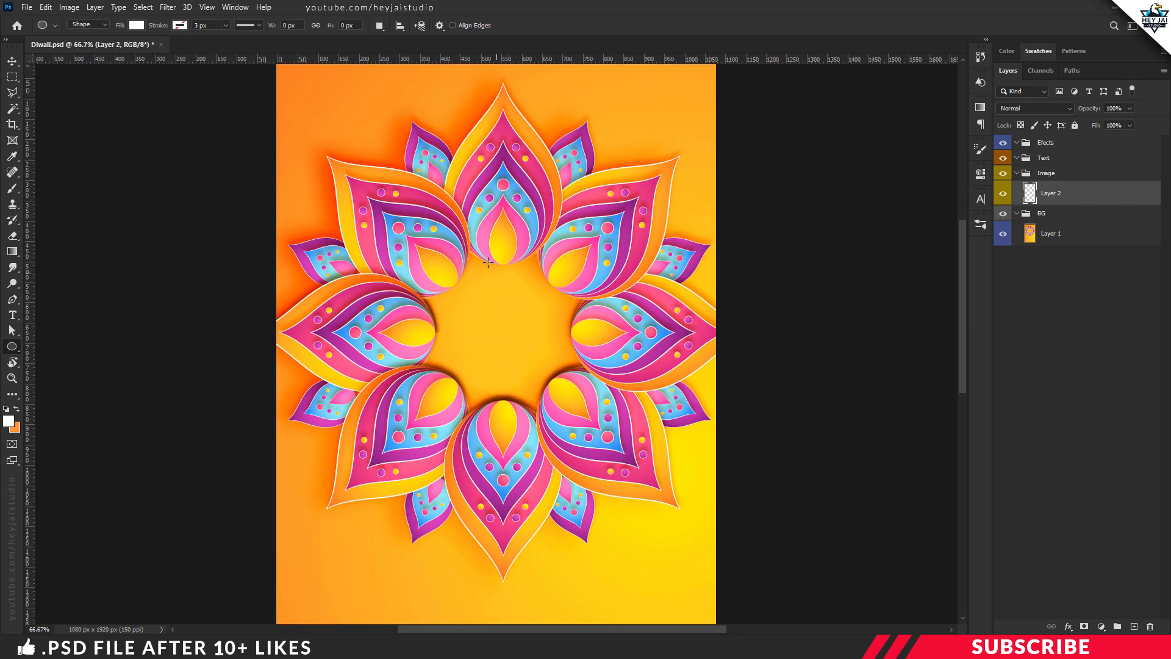
{"action": "left_click_drag", "start_coordinate": [416, 234], "coordinate": [597, 459]}
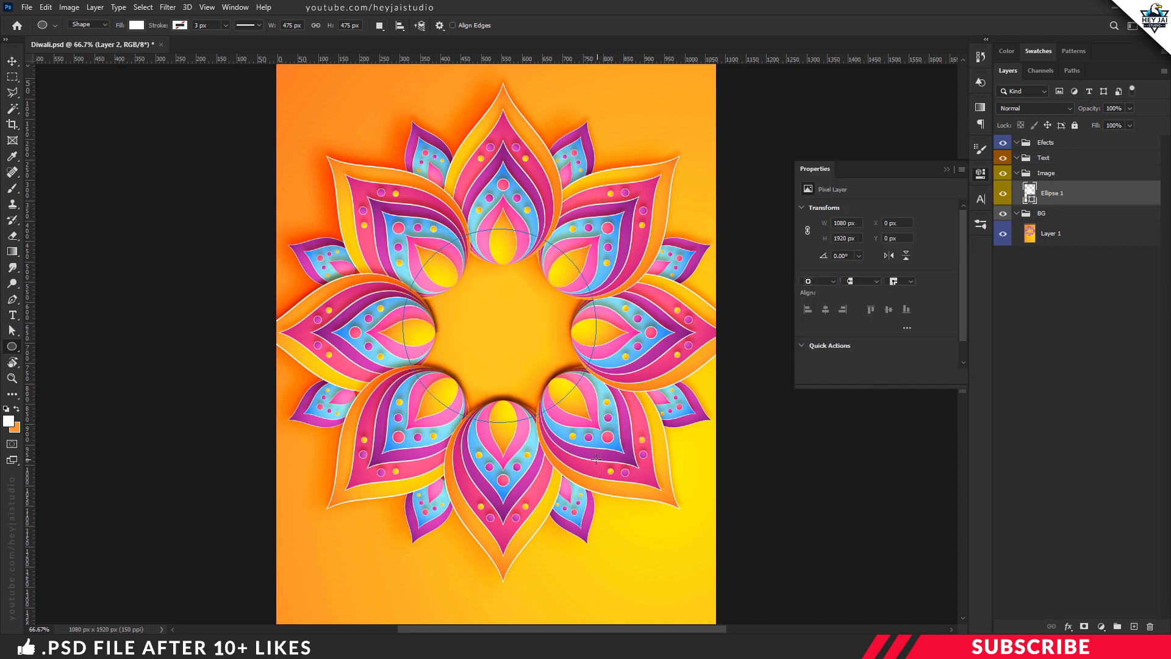
{"action": "left_click", "coordinate": [982, 176]}
{"action": "key", "text": "Return"}
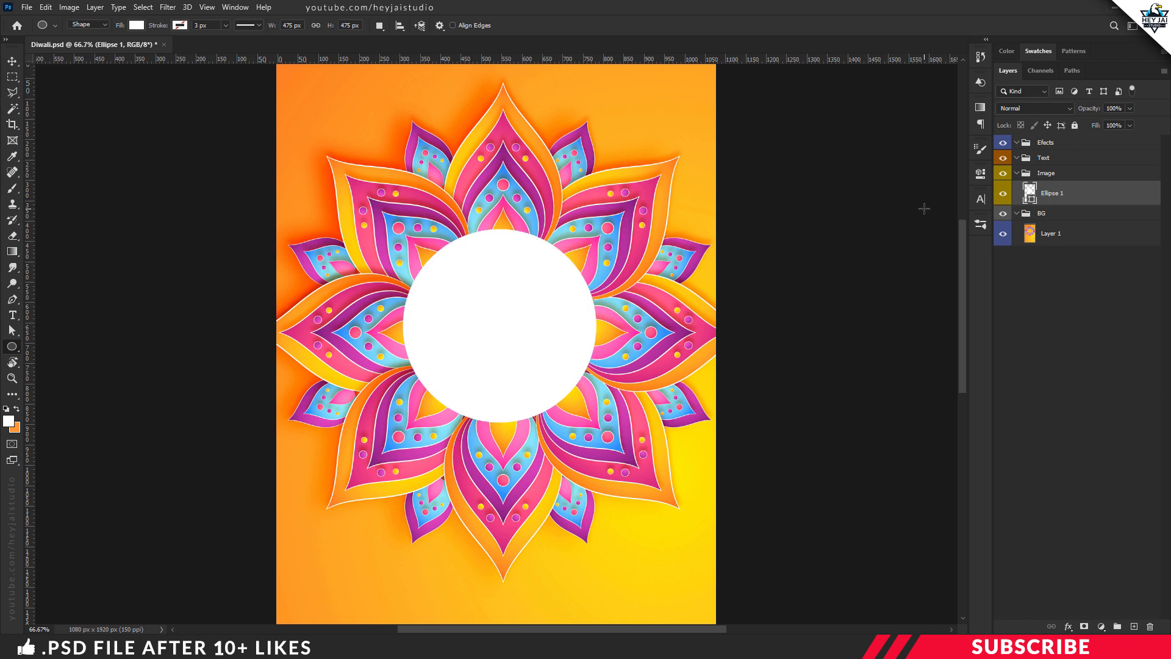
Step: Nudge the white circle with Free Transform so it sits centred on the mandala
{"action": "key", "text": "ctrl+t"}
{"action": "left_click_drag", "start_coordinate": [557, 319], "coordinate": [557, 323]}
{"action": "key", "text": "Return"}
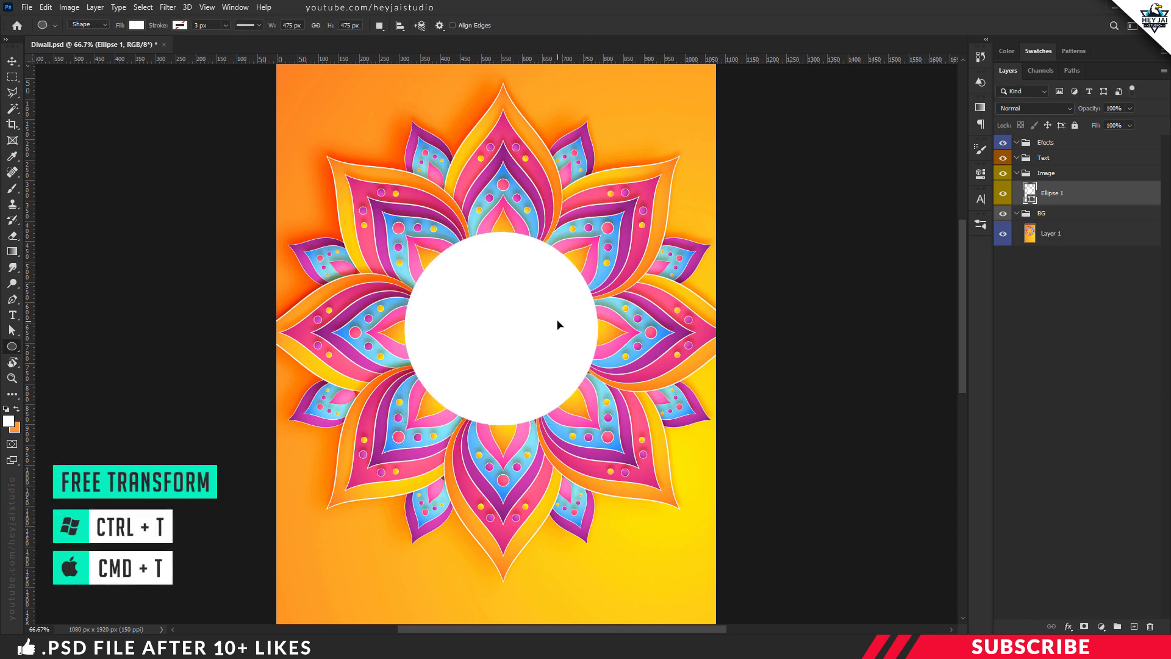
{"action": "key", "text": "ctrl+minus"}
{"action": "scroll", "coordinate": [535, 314], "scroll_direction": "down", "scroll_amount": 2}
{"action": "key", "text": "v"}
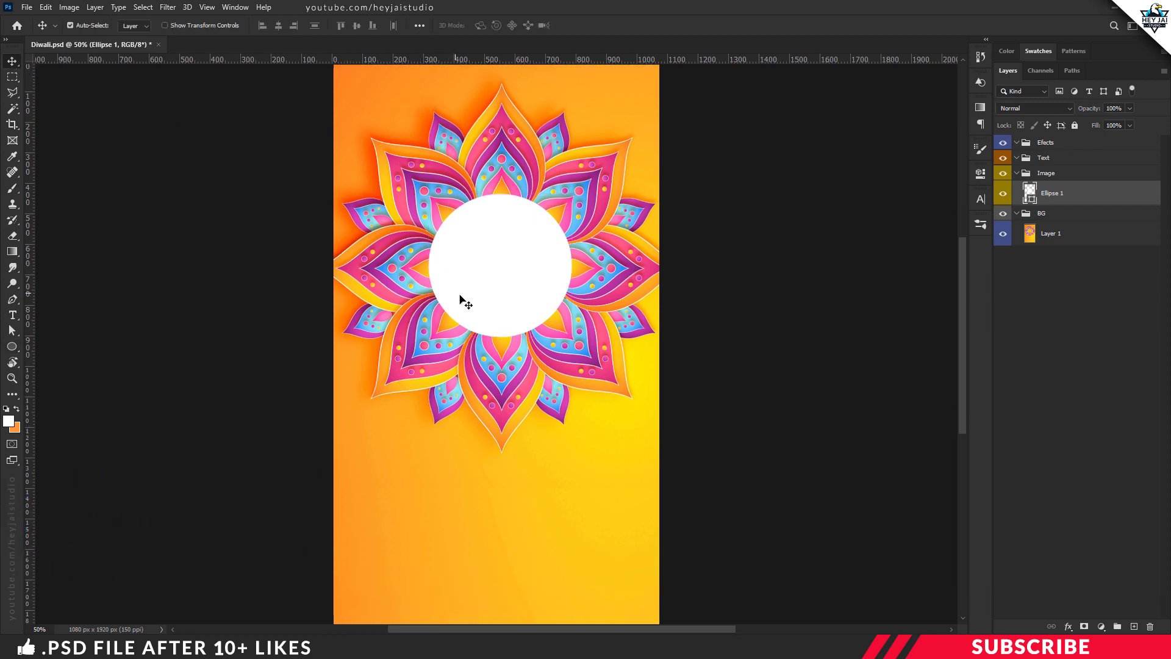
{"action": "key", "text": "ctrl+minus"}
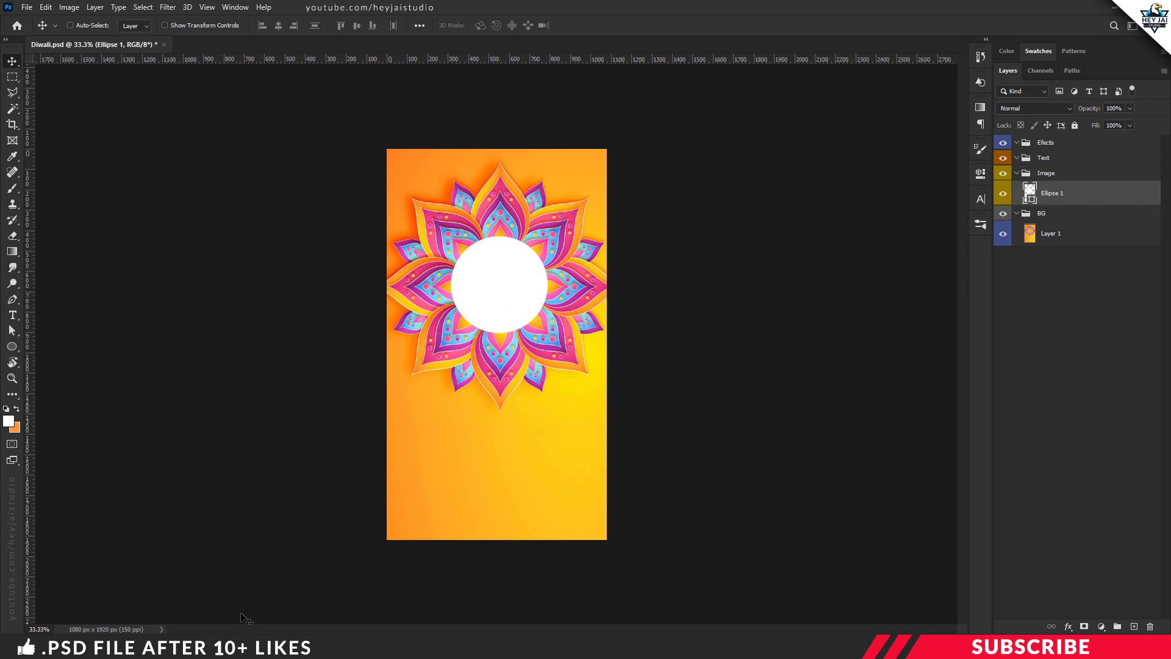
Step: Open Image 2 from the Project File folder in Photoshop and undock it into a floating window
{"action": "mouse_move", "coordinate": [168, 646]}
{"action": "left_click", "coordinate": [169, 603]}
{"action": "left_click", "coordinate": [343, 369]}
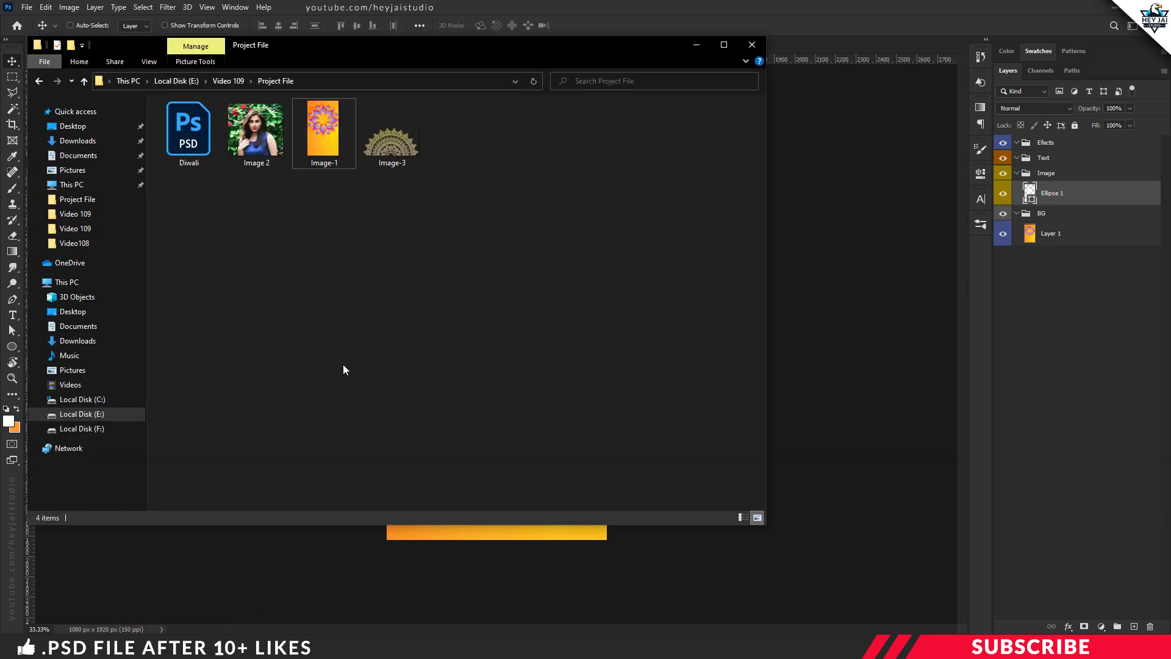
{"action": "right_click", "coordinate": [251, 141]}
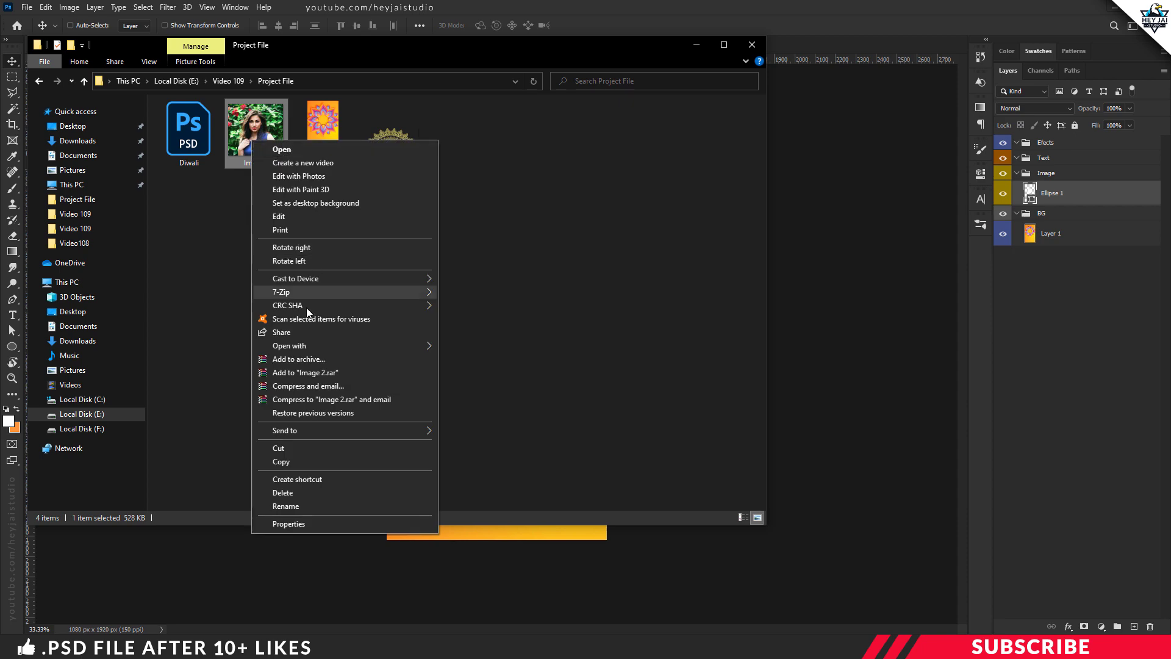
{"action": "mouse_move", "coordinate": [305, 351]}
{"action": "left_click", "coordinate": [453, 345]}
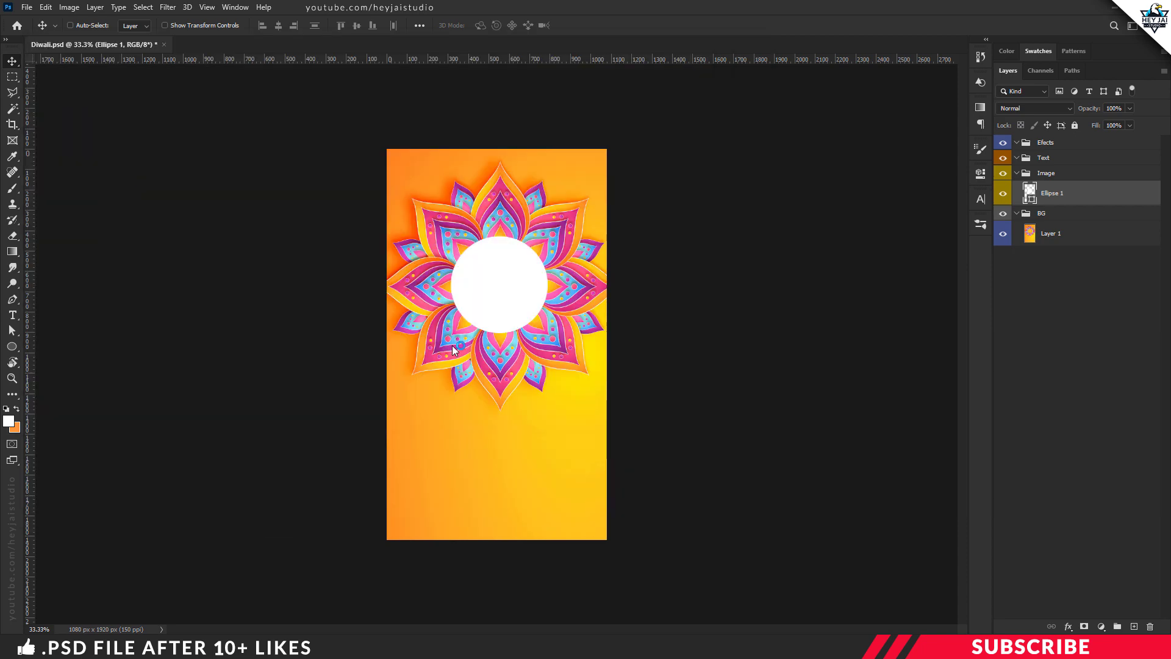
{"action": "left_click_drag", "start_coordinate": [225, 44], "coordinate": [232, 79]}
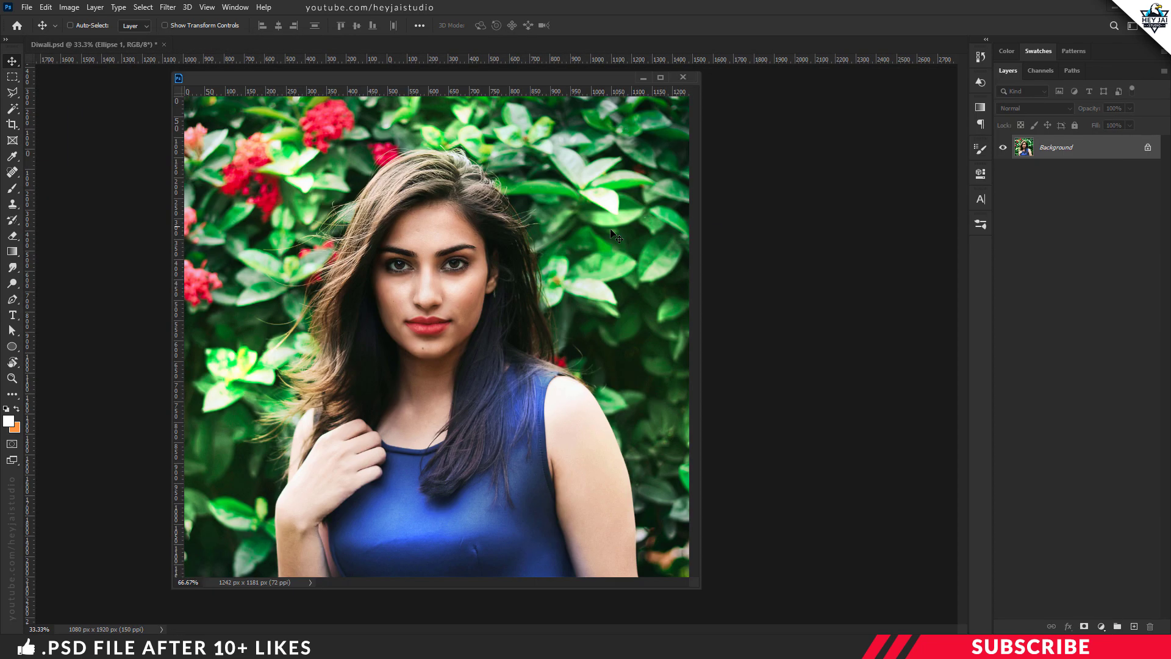
Step: Copy the portrait photo into Diwali.psd, placed over the white circle, and close its source file
{"action": "left_click_drag", "start_coordinate": [747, 210], "coordinate": [743, 201]}
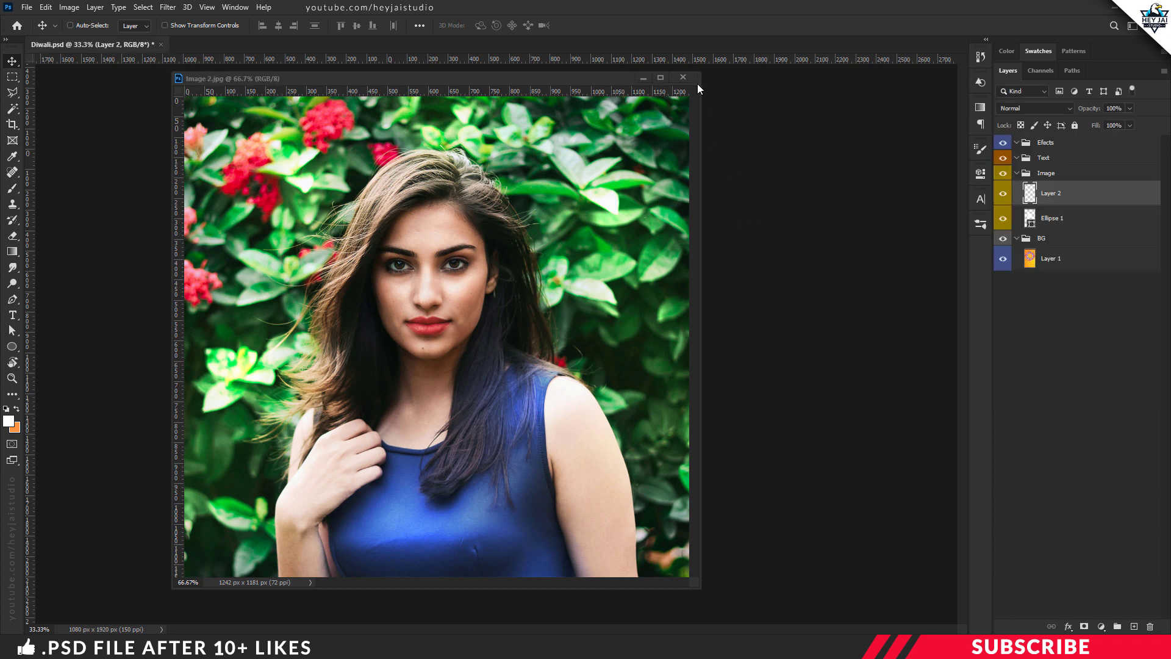
{"action": "left_click", "coordinate": [689, 77]}
{"action": "left_click_drag", "start_coordinate": [590, 280], "coordinate": [492, 280]}
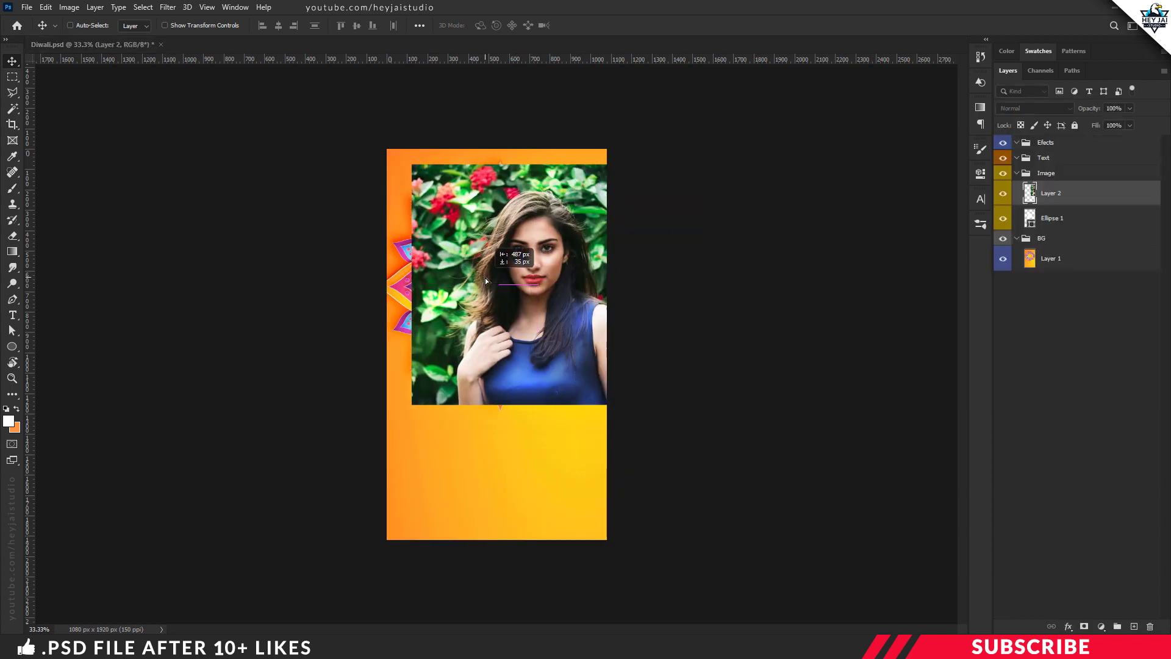
Step: Create a clipping mask from the portrait layer so it is clipped to the Ellipse 1 circle
{"action": "left_click", "coordinate": [1002, 194]}
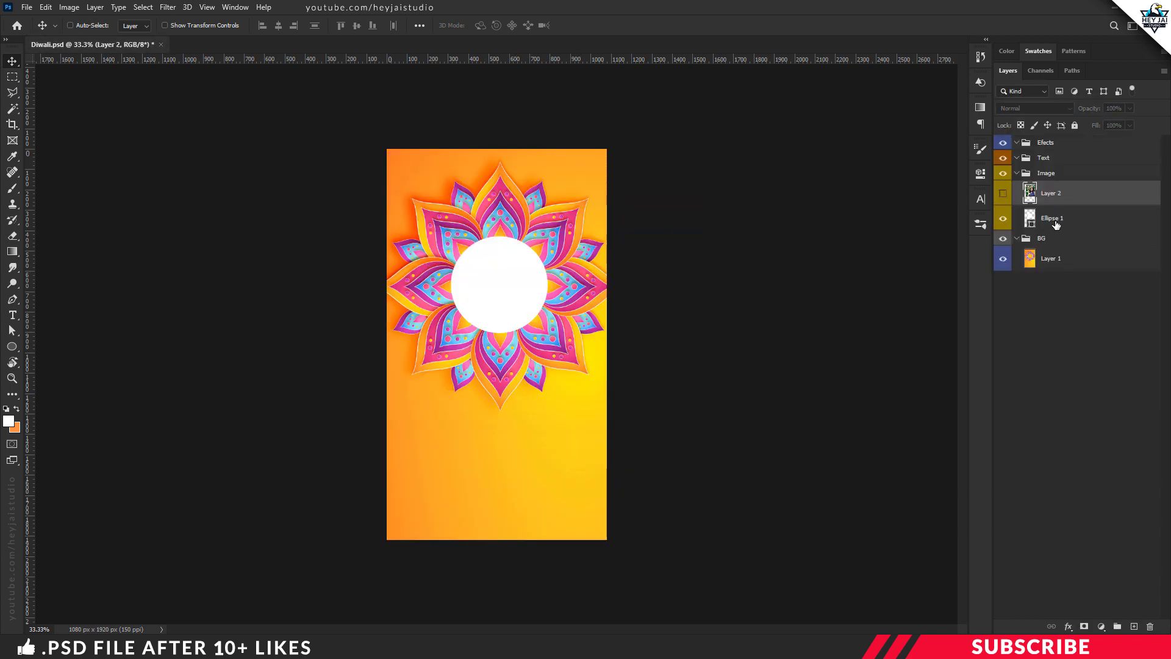
{"action": "left_click", "coordinate": [1002, 193]}
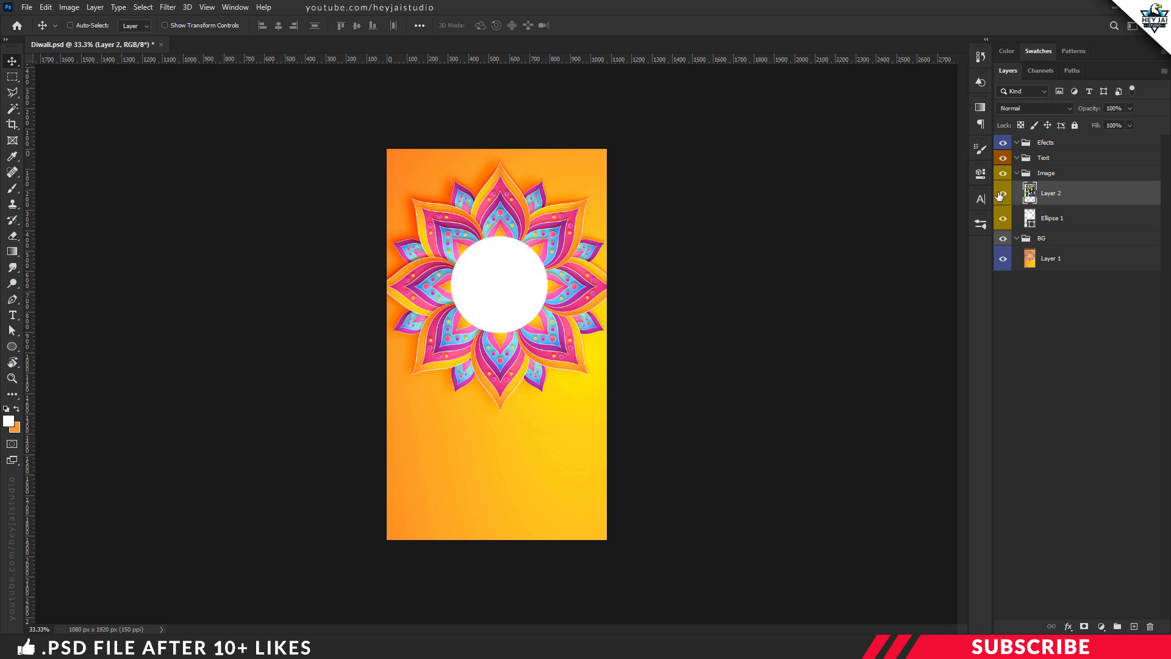
{"action": "right_click", "coordinate": [1081, 196]}
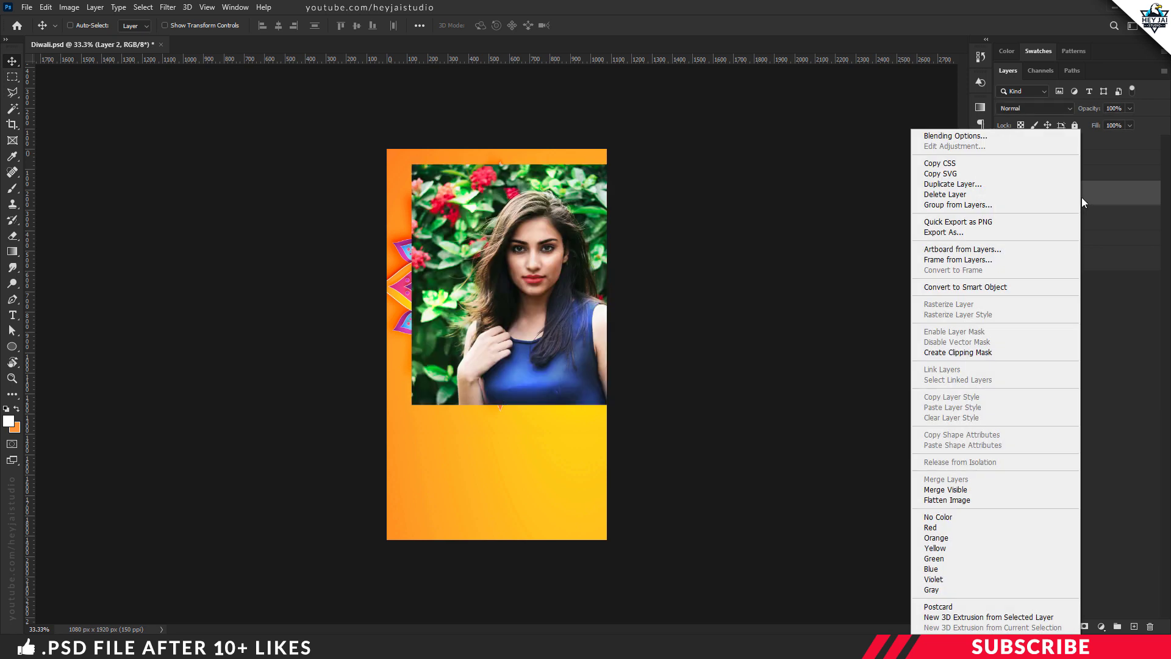
{"action": "left_click", "coordinate": [966, 352]}
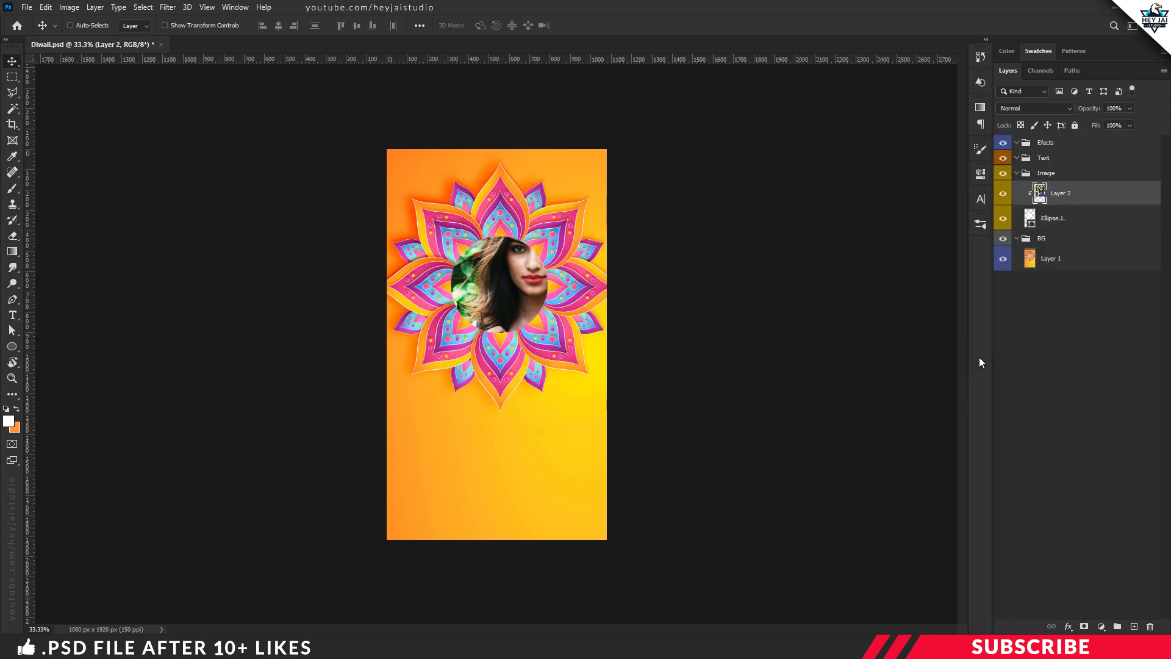
Step: Scale down and reposition the portrait so the face and shoulders are centred within the circle
{"action": "key", "text": "ctrl+t"}
{"action": "left_click_drag", "start_coordinate": [663, 403], "coordinate": [565, 293]}
{"action": "left_click_drag", "start_coordinate": [518, 242], "coordinate": [553, 266]}
{"action": "key", "text": "ctrl+plus"}
{"action": "key", "text": "ctrl+plus"}
{"action": "left_click_drag", "start_coordinate": [658, 383], "coordinate": [618, 342]}
{"action": "left_click_drag", "start_coordinate": [566, 287], "coordinate": [582, 297]}
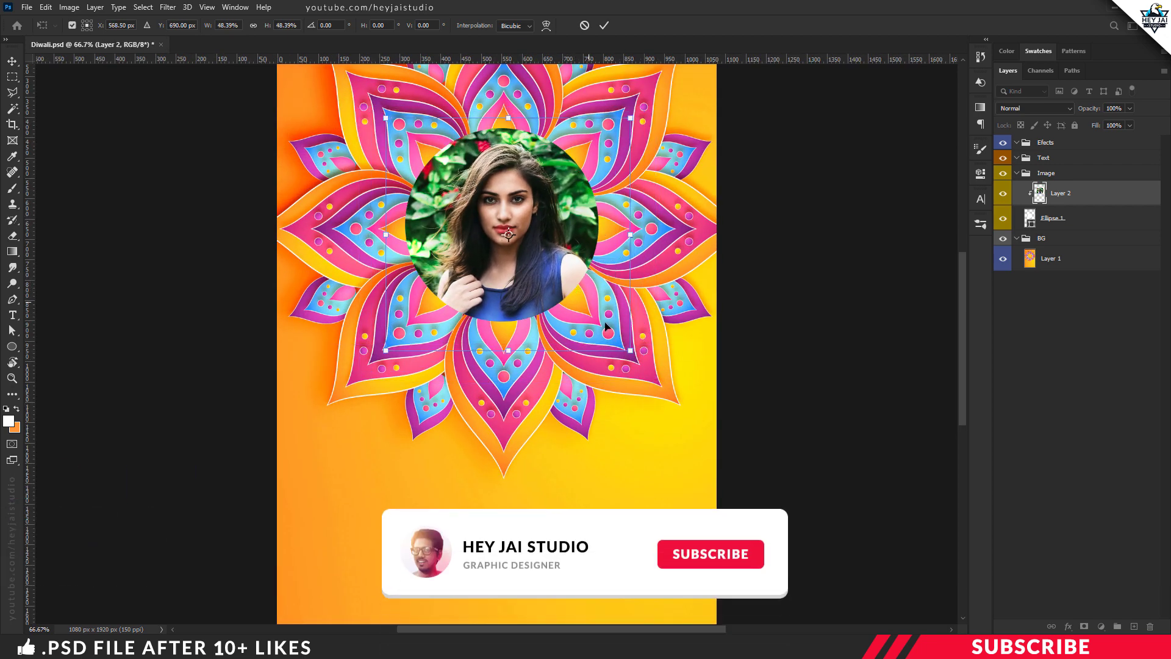
{"action": "left_click_drag", "start_coordinate": [631, 350], "coordinate": [649, 368]}
{"action": "key", "text": "Return"}
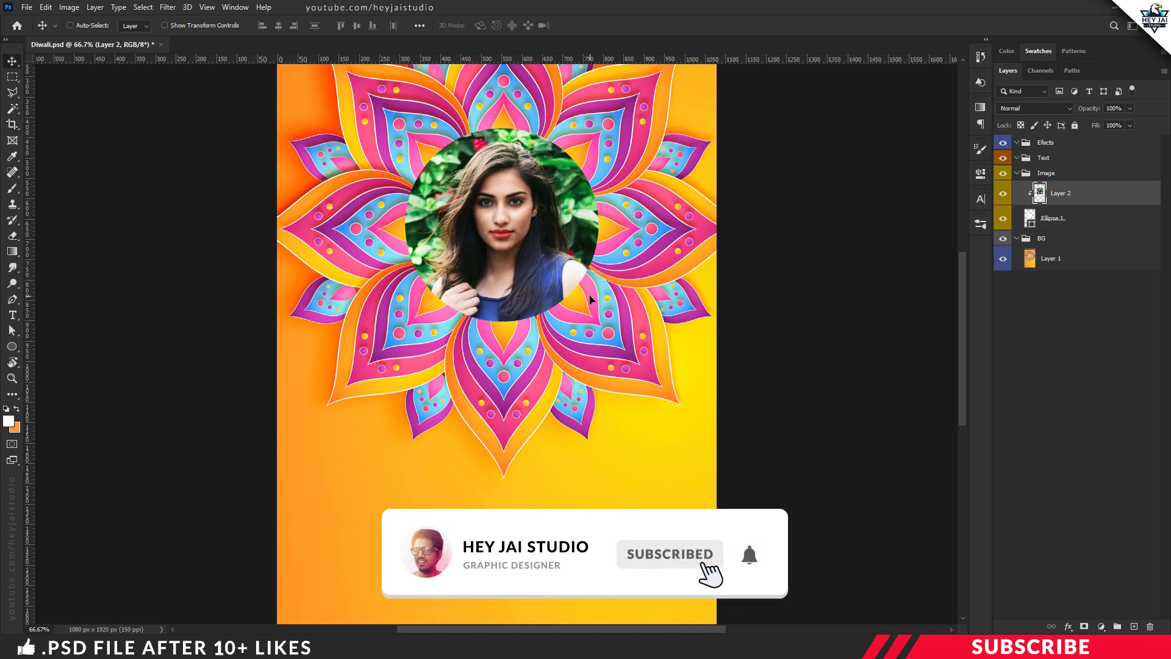
{"action": "key", "text": "ctrl+minus"}
{"action": "scroll", "coordinate": [613, 308], "scroll_direction": "down", "scroll_amount": 1}
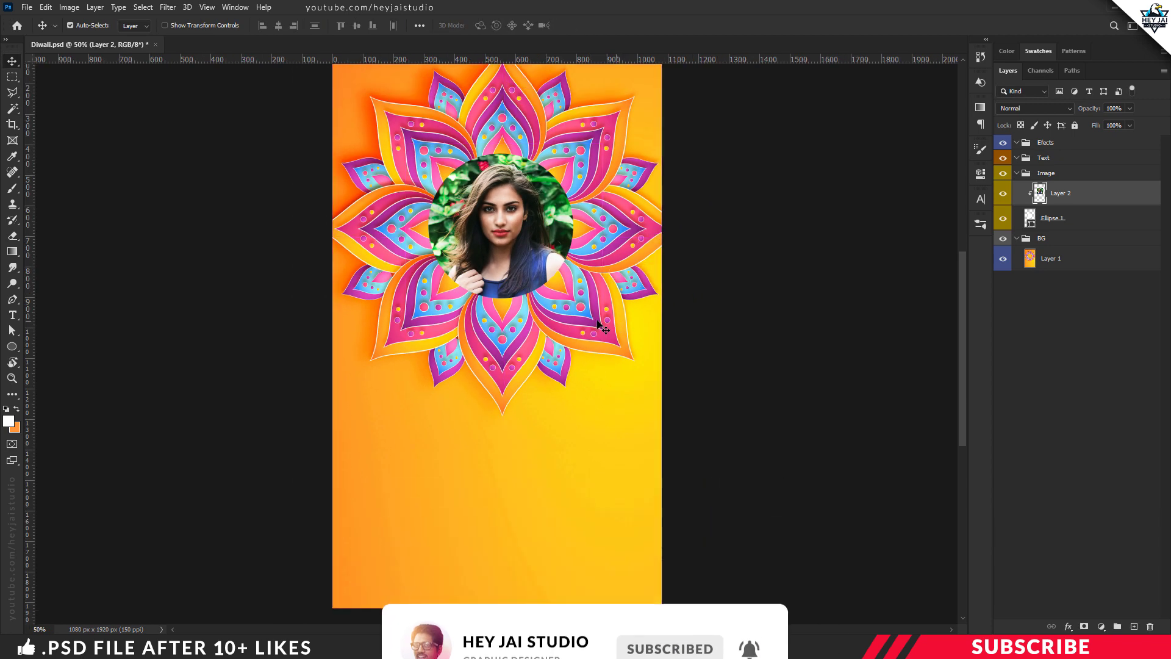
{"action": "key", "text": "ctrl+minus"}
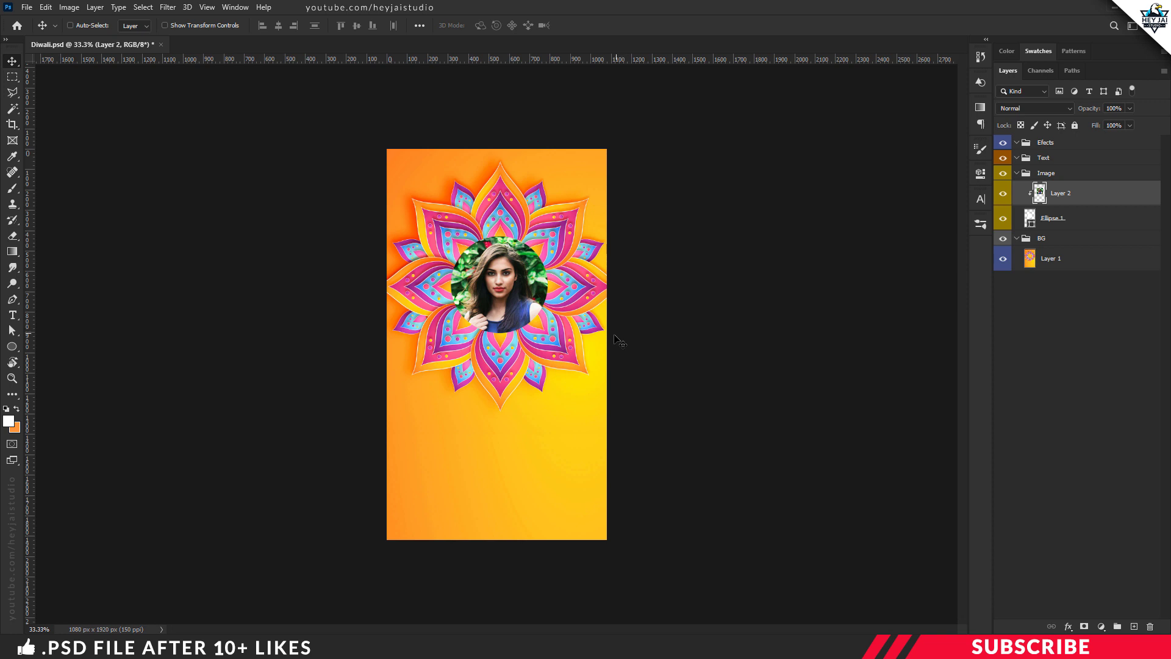
Step: Add a black drop shadow to Ellipse 1 with Normal blend mode and a 90° angle
{"action": "key", "text": "ctrl+plus"}
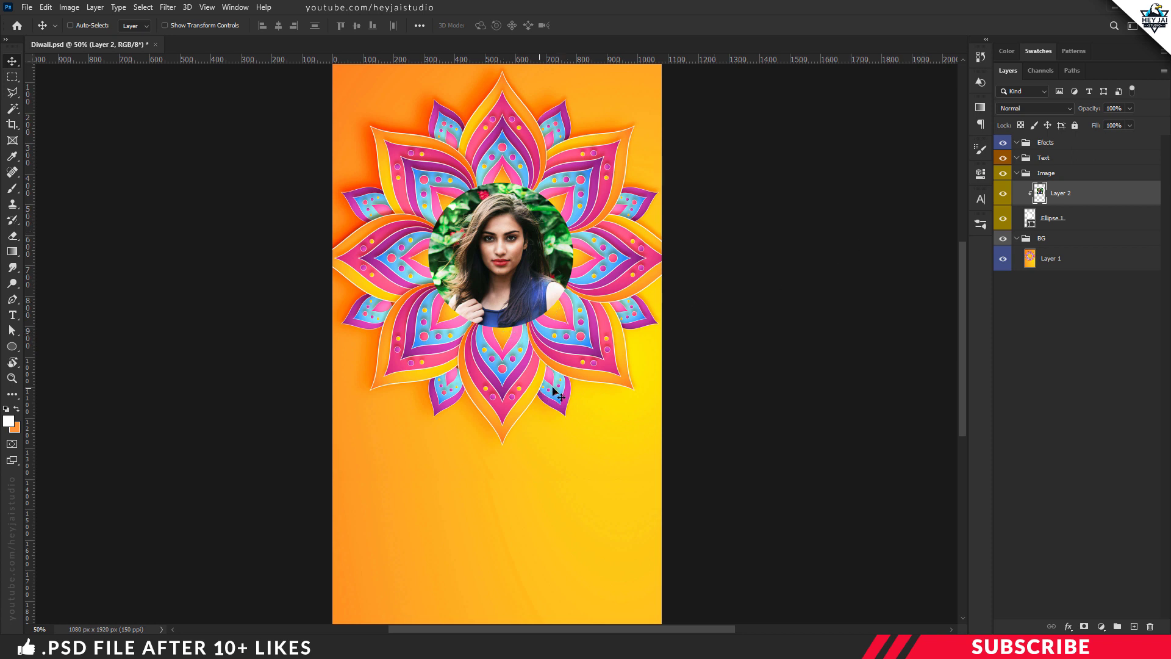
{"action": "left_click", "coordinate": [1070, 225]}
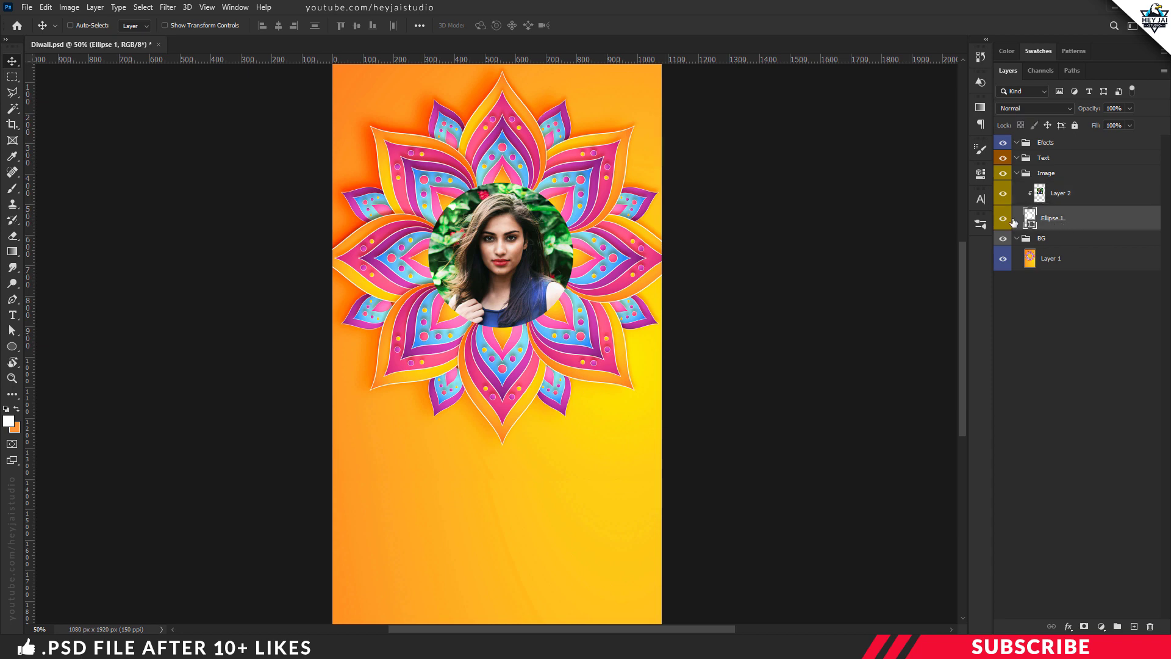
{"action": "right_click", "coordinate": [1053, 225]}
{"action": "left_click", "coordinate": [928, 136]}
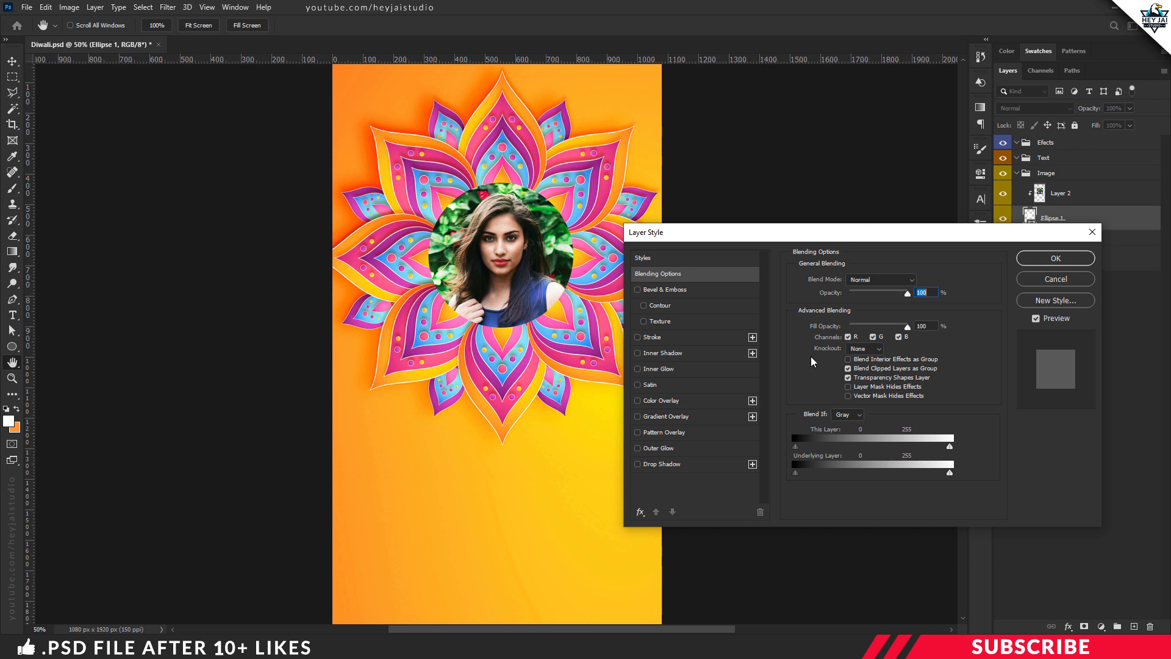
{"action": "left_click", "coordinate": [694, 466]}
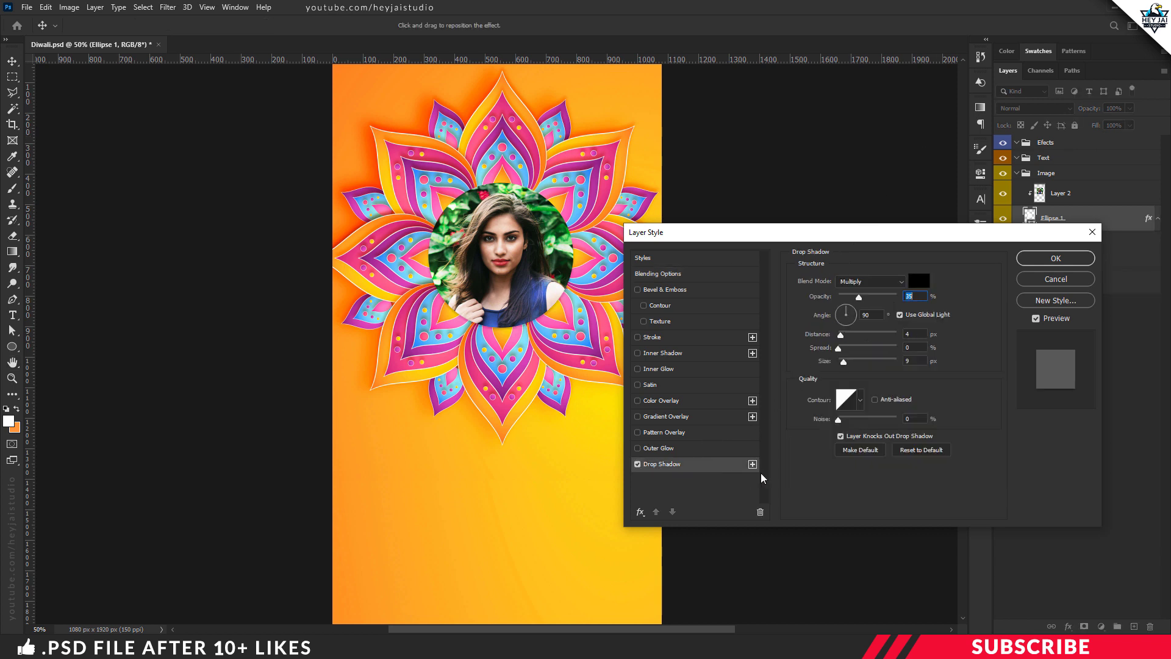
{"action": "left_click", "coordinate": [870, 284]}
{"action": "left_click", "coordinate": [872, 290]}
{"action": "type", "text": "9"}
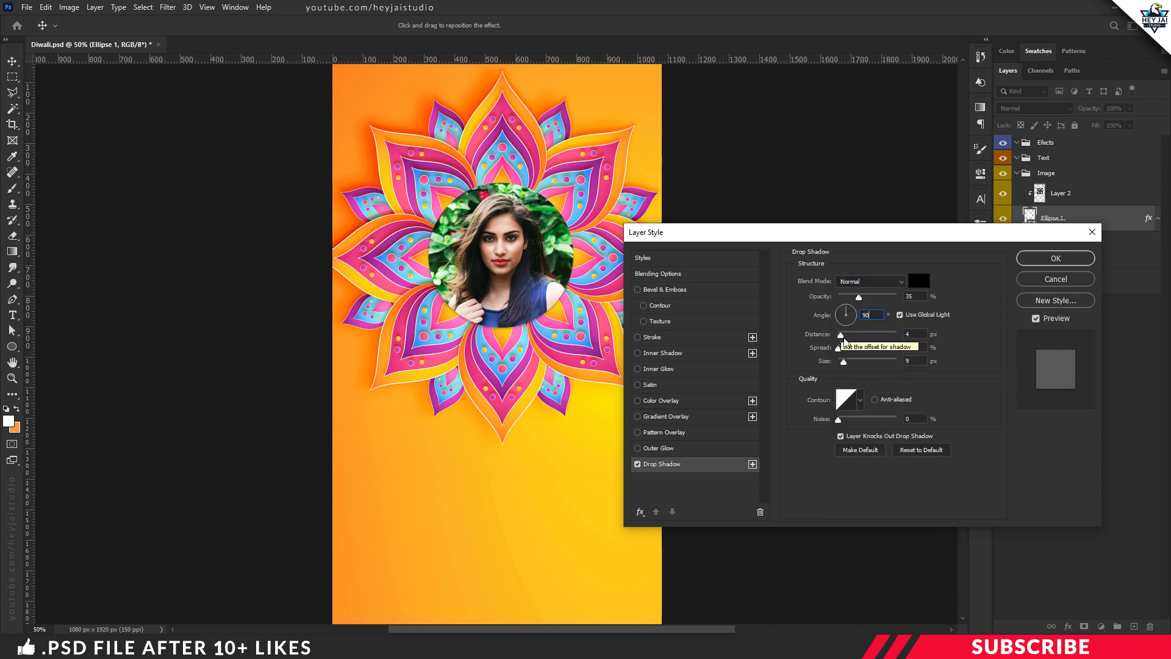
Step: Set the drop shadow to distance 8 px, spread 4%, size 24 px and opacity 70%, and compare the circle with and without it
{"action": "left_click", "coordinate": [908, 333]}
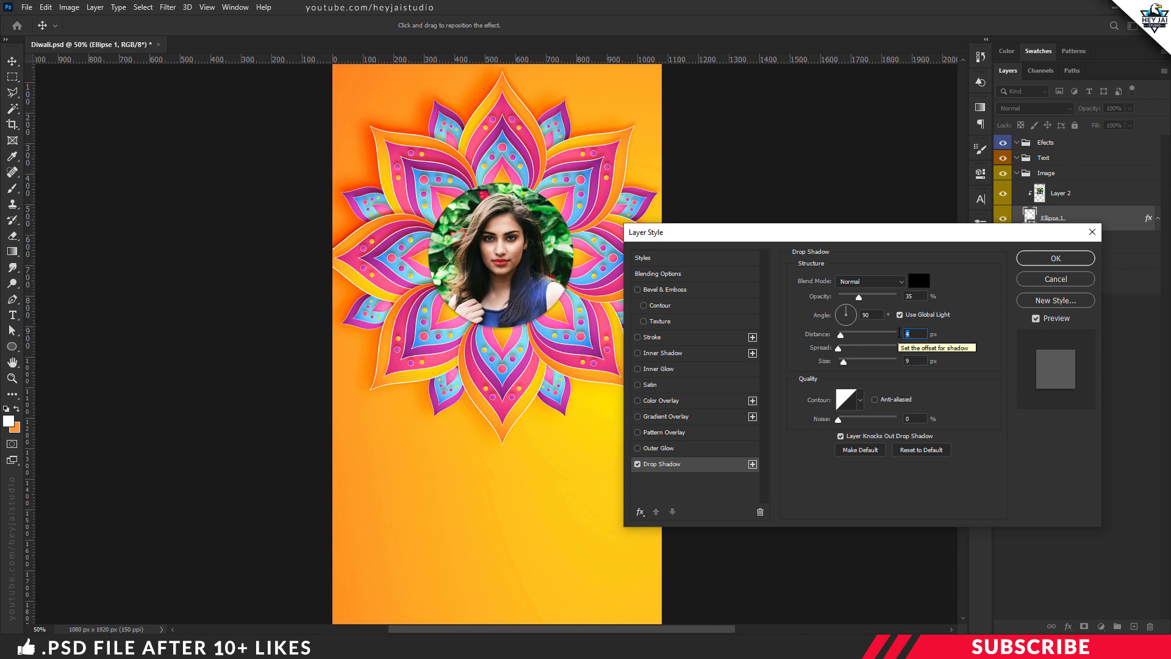
{"action": "type", "text": "8"}
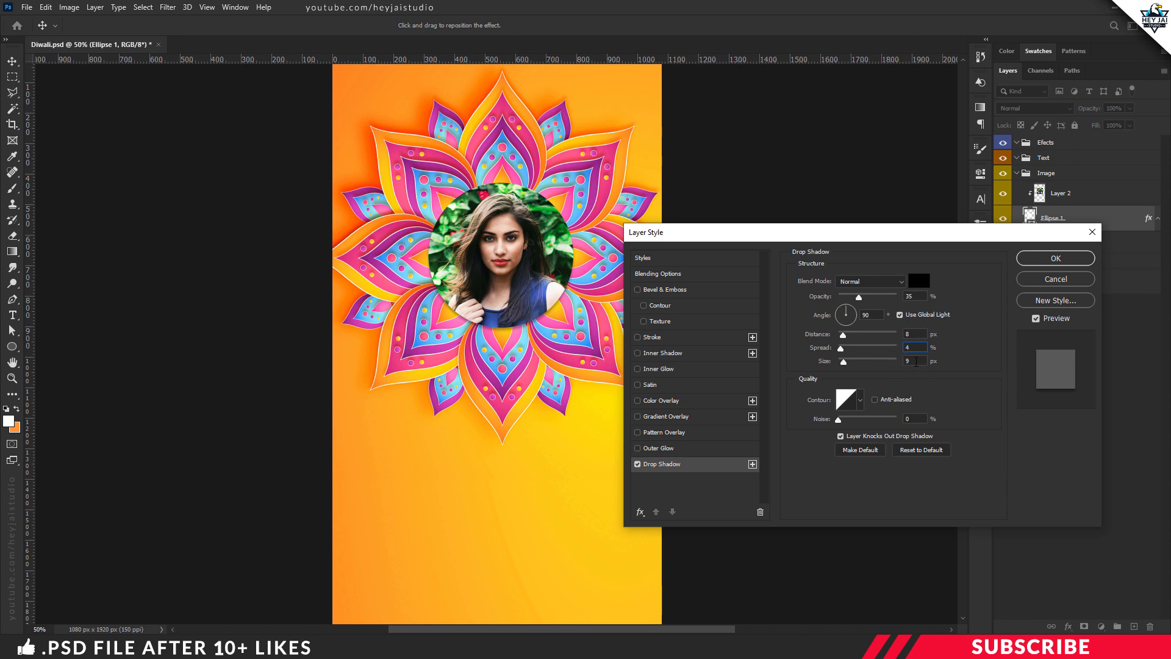
{"action": "type", "text": "24"}
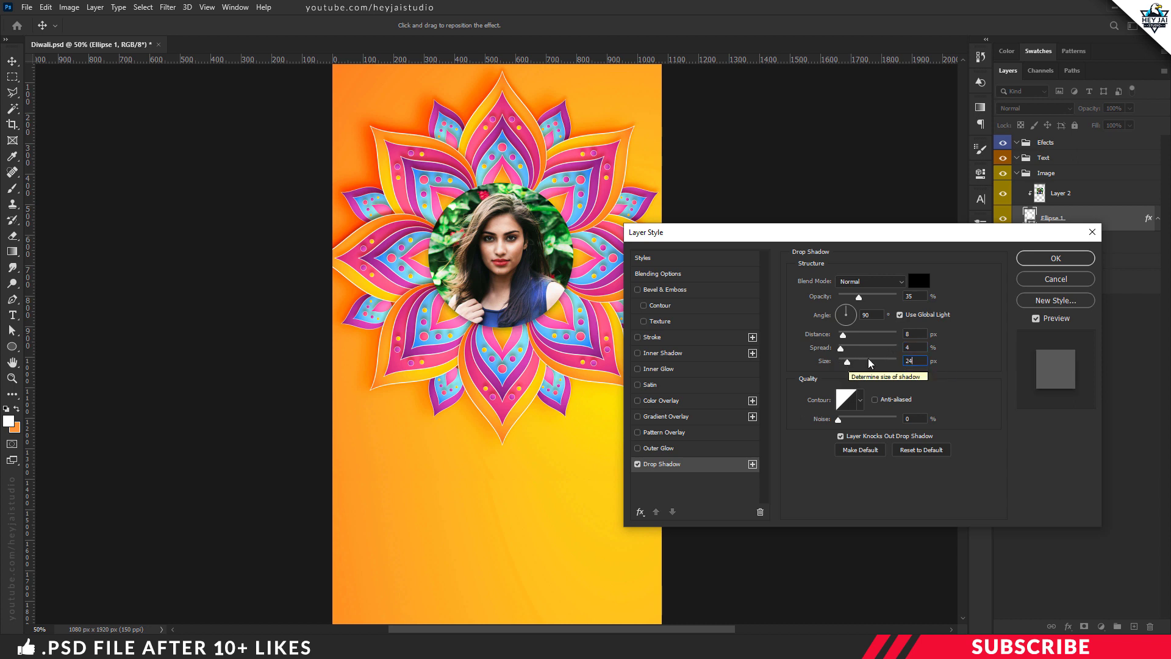
{"action": "left_click_drag", "start_coordinate": [859, 297], "coordinate": [859, 297]}
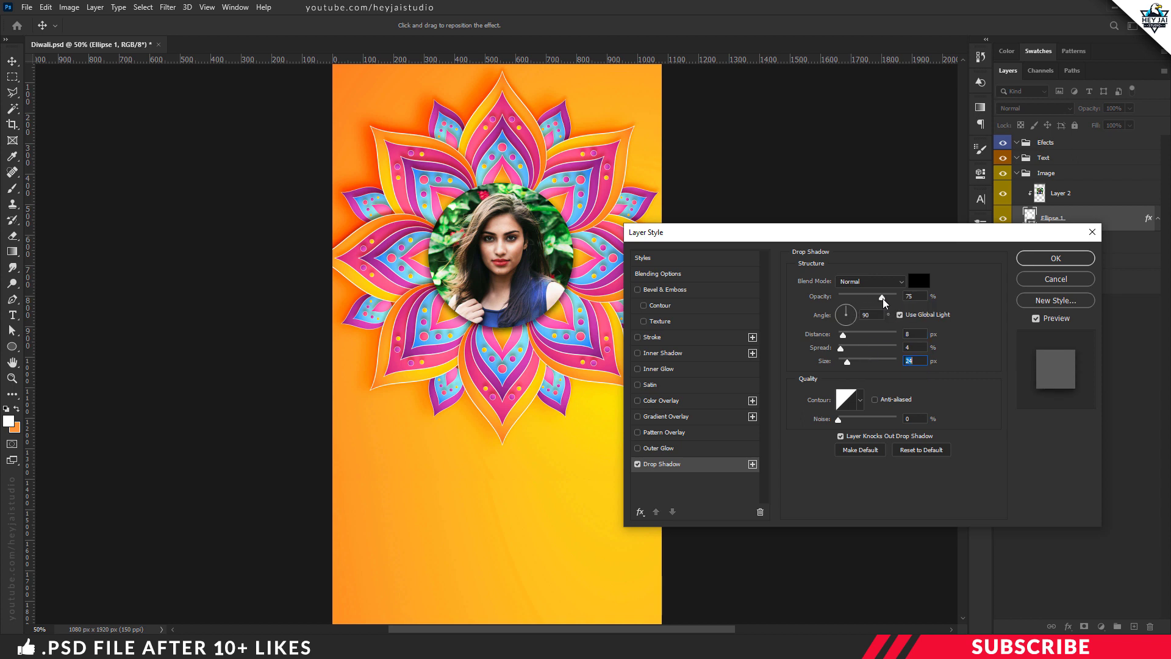
{"action": "left_click_drag", "start_coordinate": [879, 298], "coordinate": [879, 298]}
{"action": "left_click", "coordinate": [638, 465]}
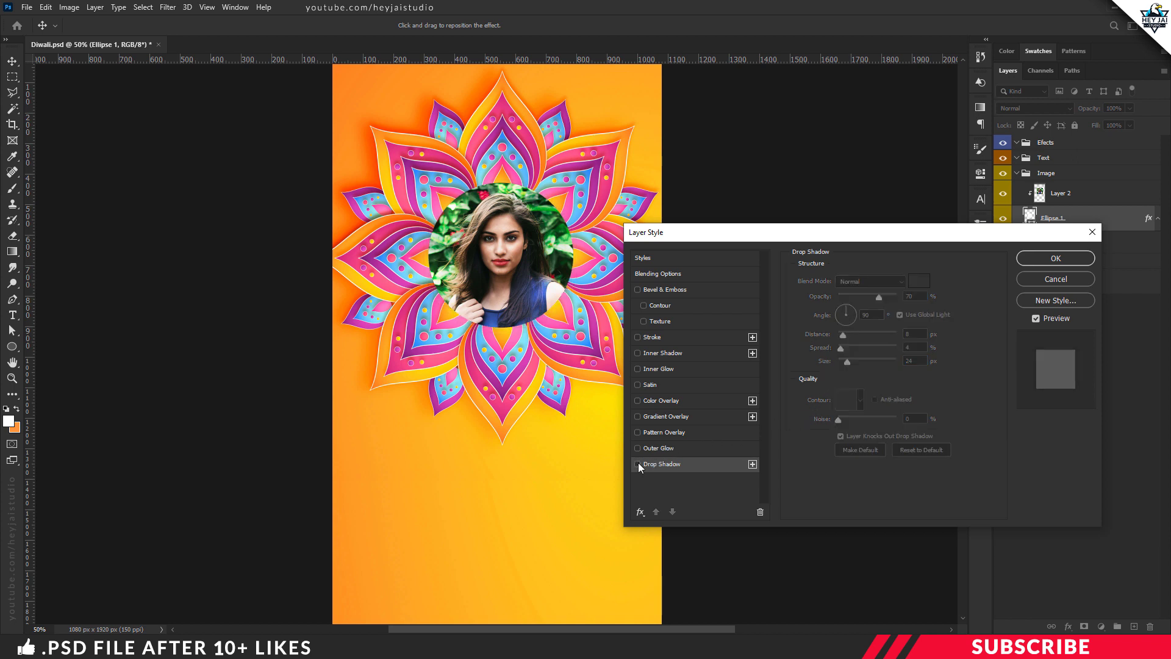
{"action": "left_click", "coordinate": [638, 464]}
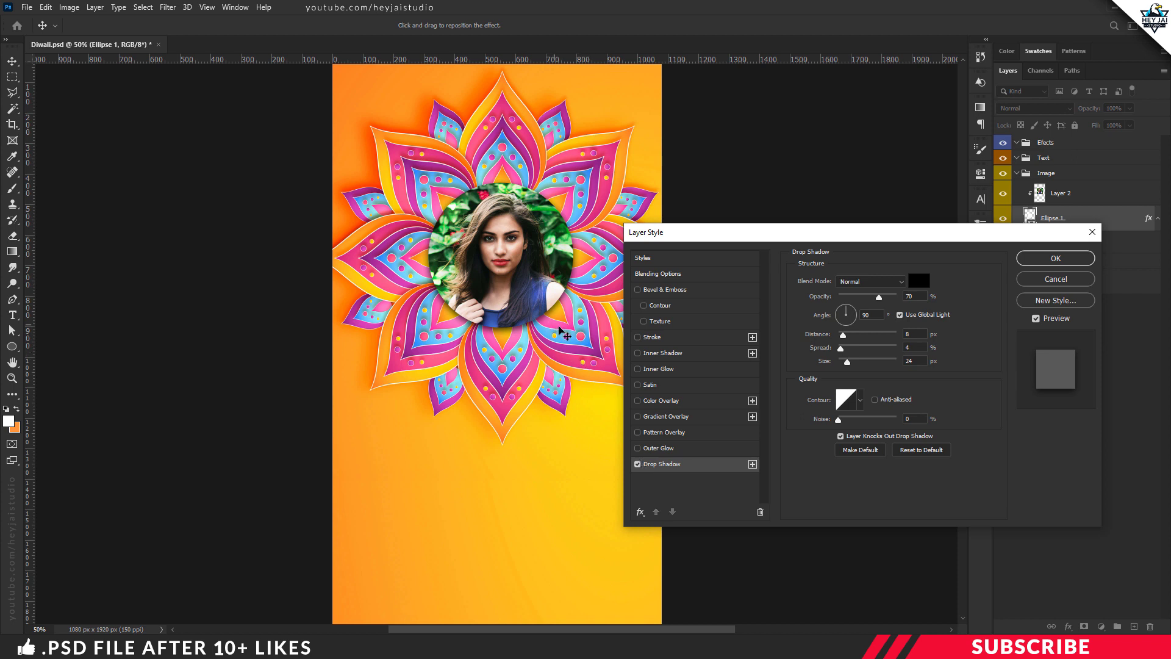
Step: Add a stroke to Ellipse 1 with a size of 8 px, positioned Inside with Normal blend mode
{"action": "left_click", "coordinate": [638, 337]}
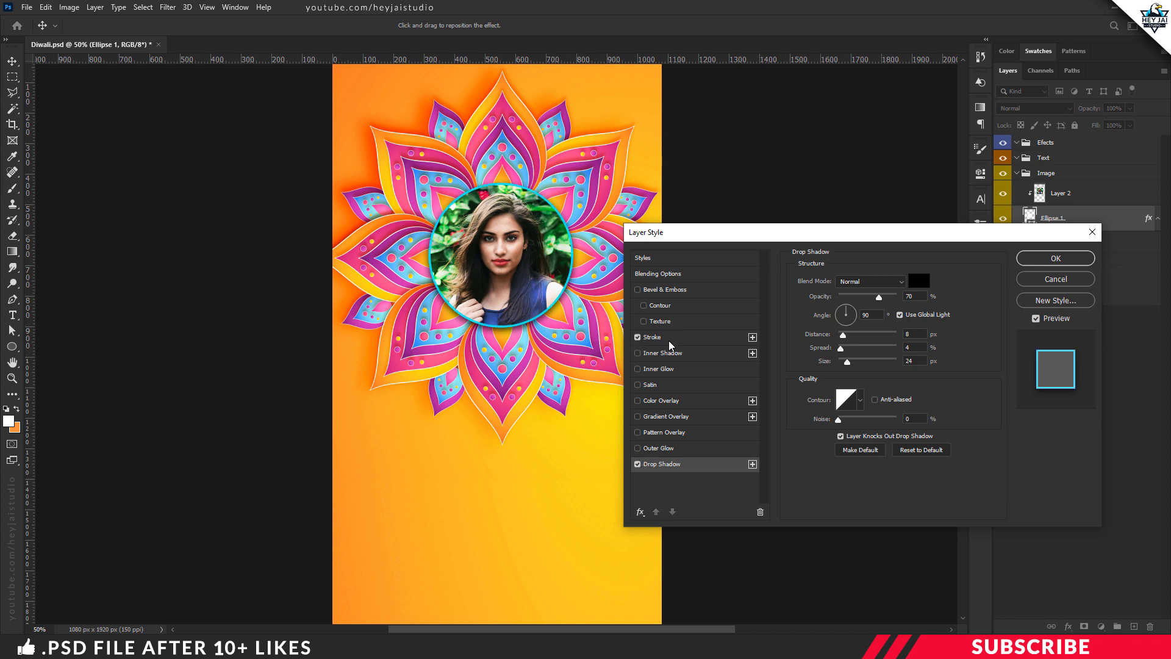
{"action": "left_click", "coordinate": [667, 340]}
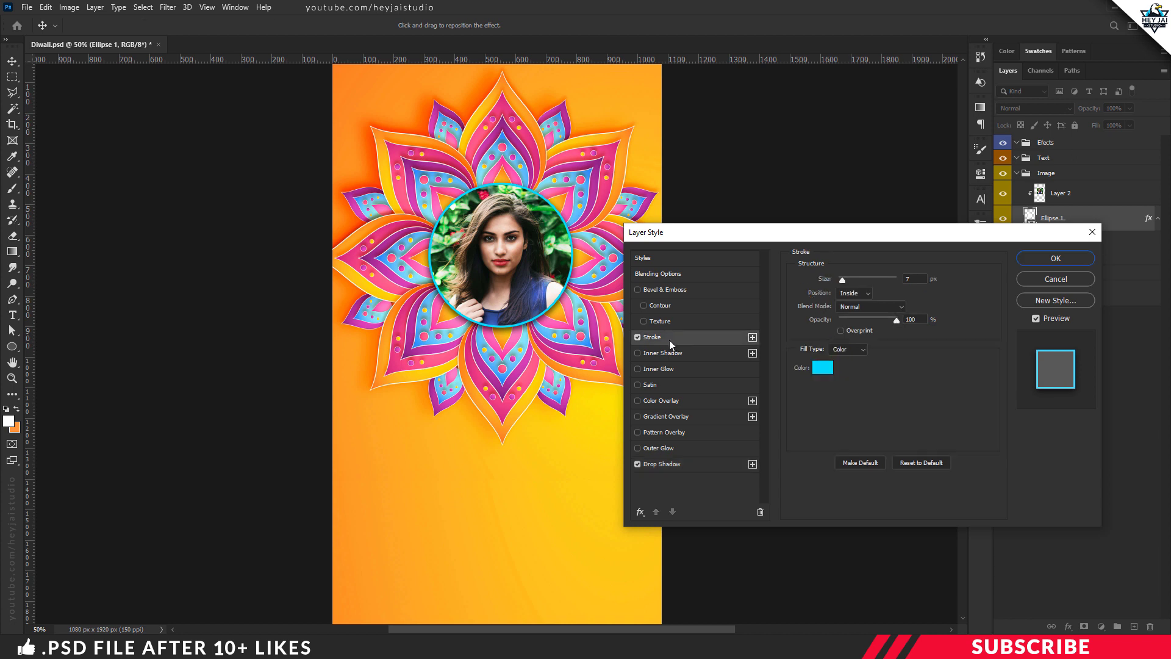
{"action": "left_click", "coordinate": [912, 278]}
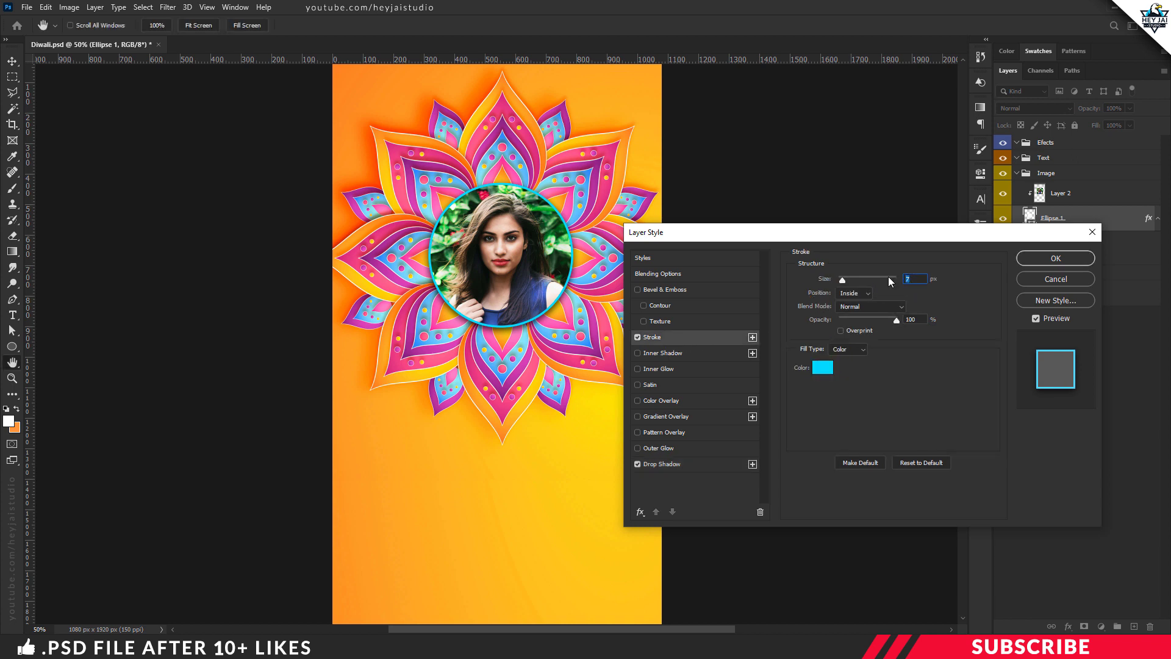
{"action": "type", "text": "8"}
Step: Set the circle's stroke colour to light orange (#ffbf63) and apply the layer style
{"action": "left_click", "coordinate": [829, 368]}
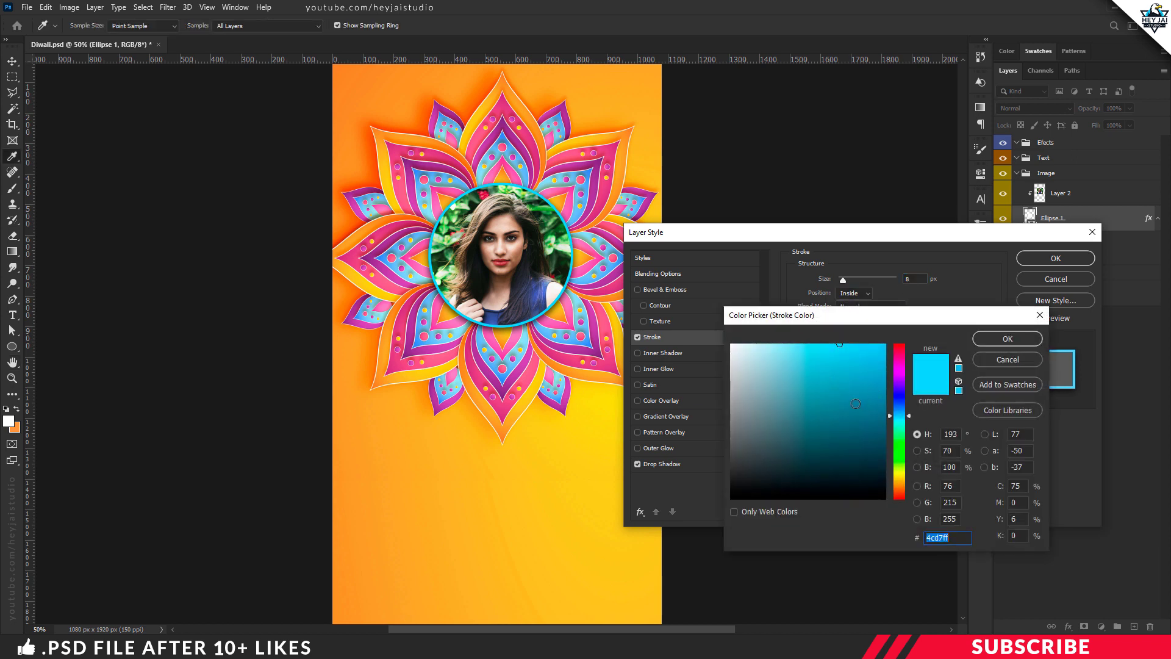
{"action": "left_click_drag", "start_coordinate": [903, 360], "coordinate": [829, 350]}
{"action": "left_click", "coordinate": [567, 436]}
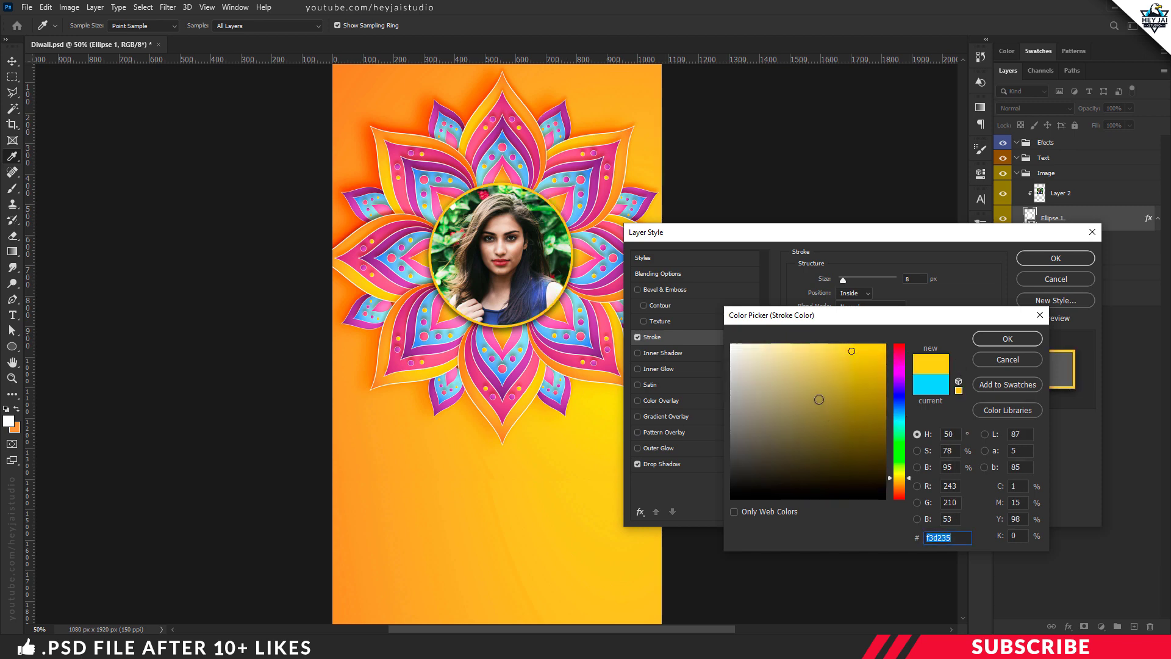
{"action": "left_click", "coordinate": [823, 349]}
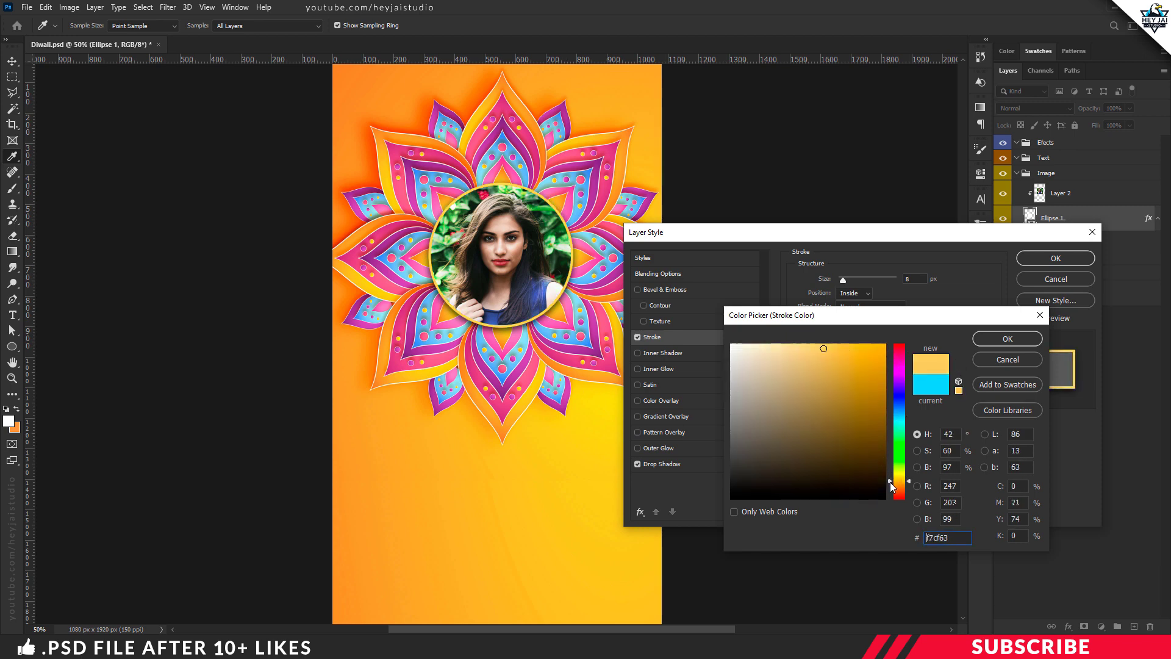
{"action": "left_click", "coordinate": [892, 483]}
{"action": "left_click", "coordinate": [825, 343]}
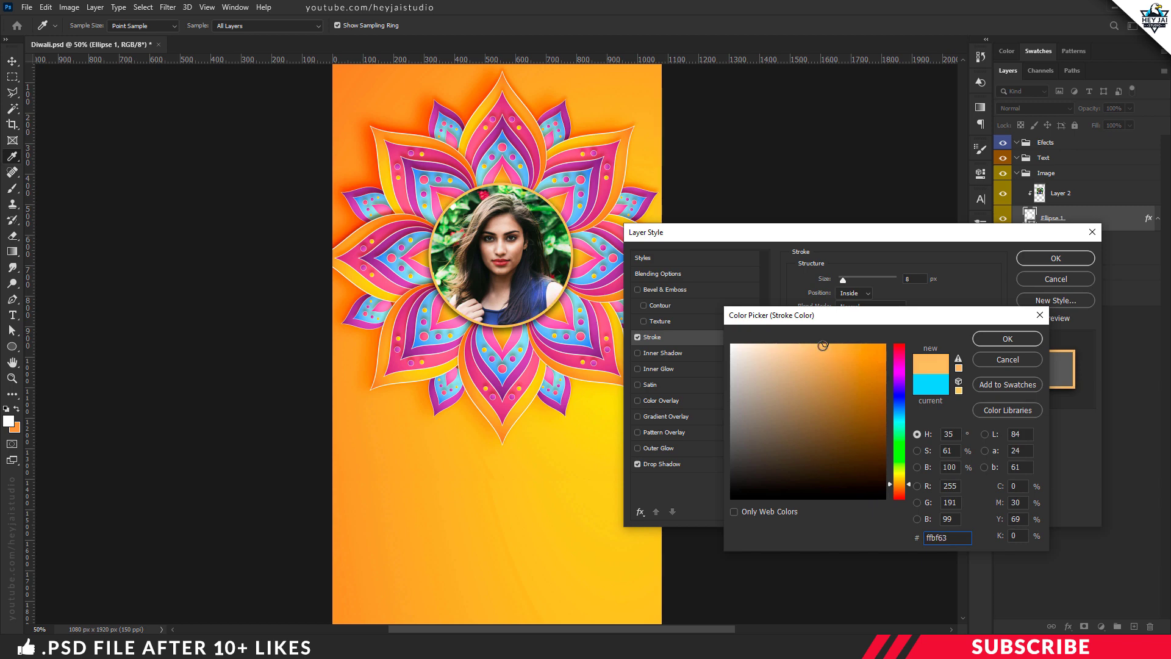
{"action": "left_click", "coordinate": [1003, 340]}
{"action": "left_click", "coordinate": [1047, 258]}
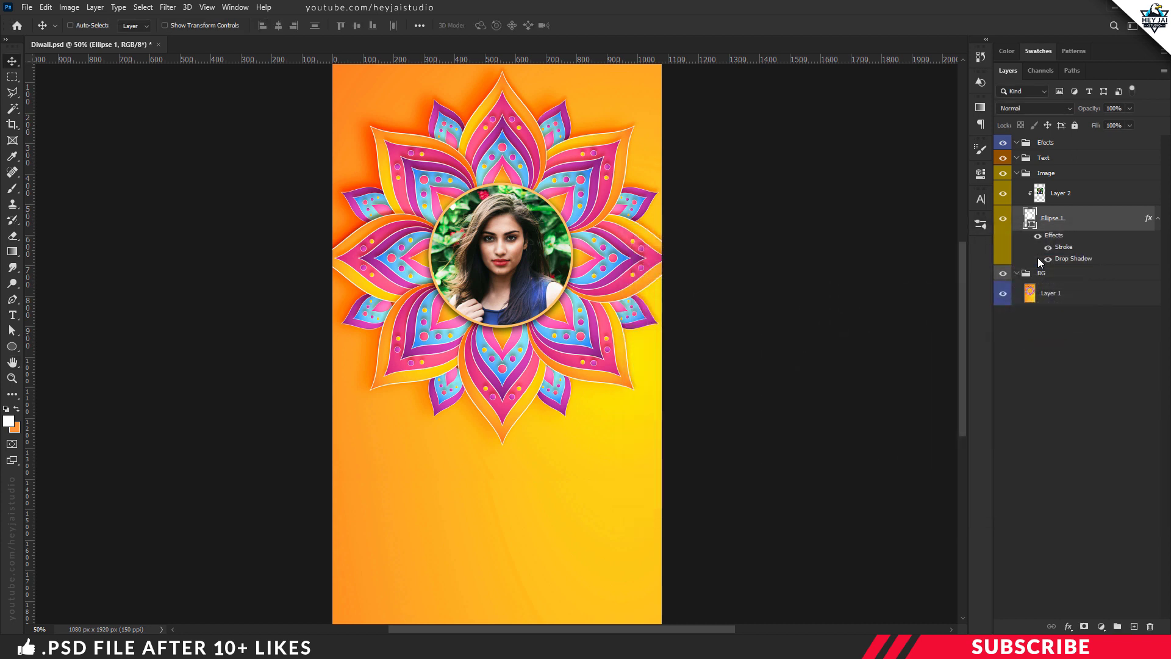
Step: Compare the portrait circle with and without its stroke and drop shadow
{"action": "key", "text": "ctrl+minus"}
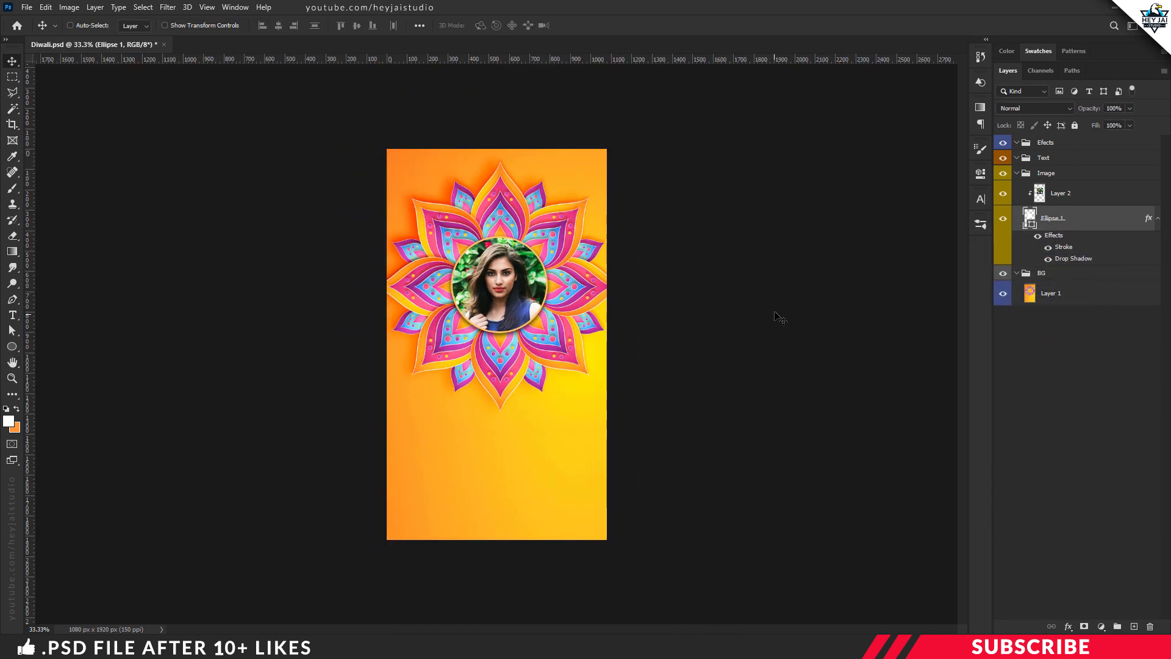
{"action": "key", "text": "ctrl+plus"}
{"action": "left_click", "coordinate": [1037, 238]}
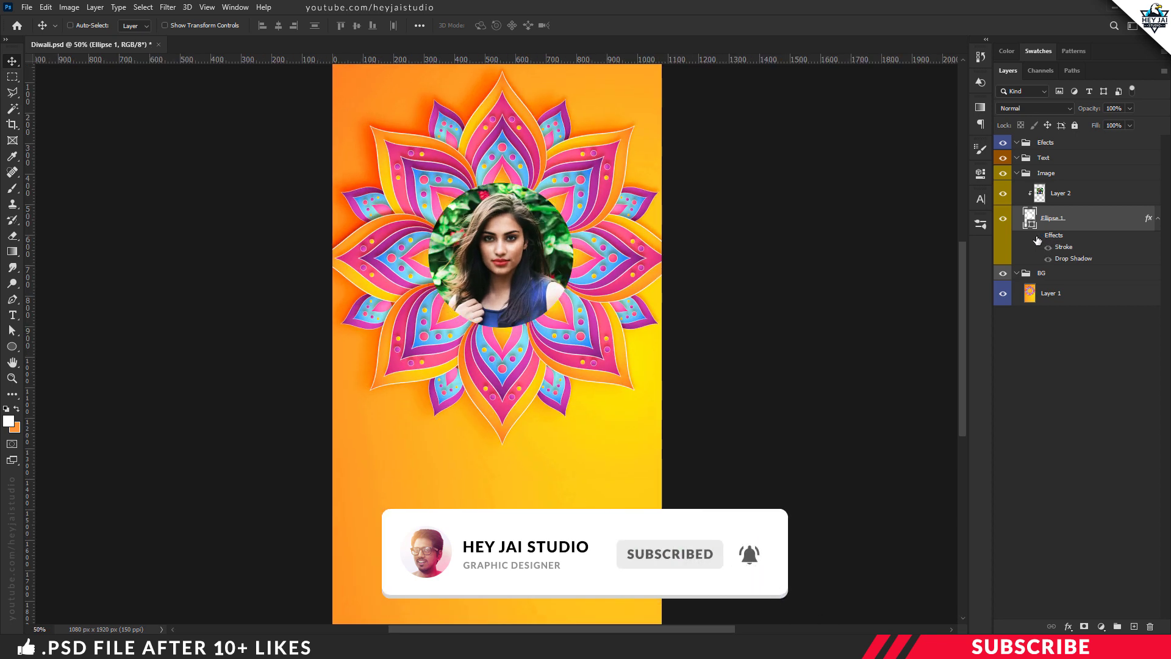
{"action": "left_click", "coordinate": [1037, 238]}
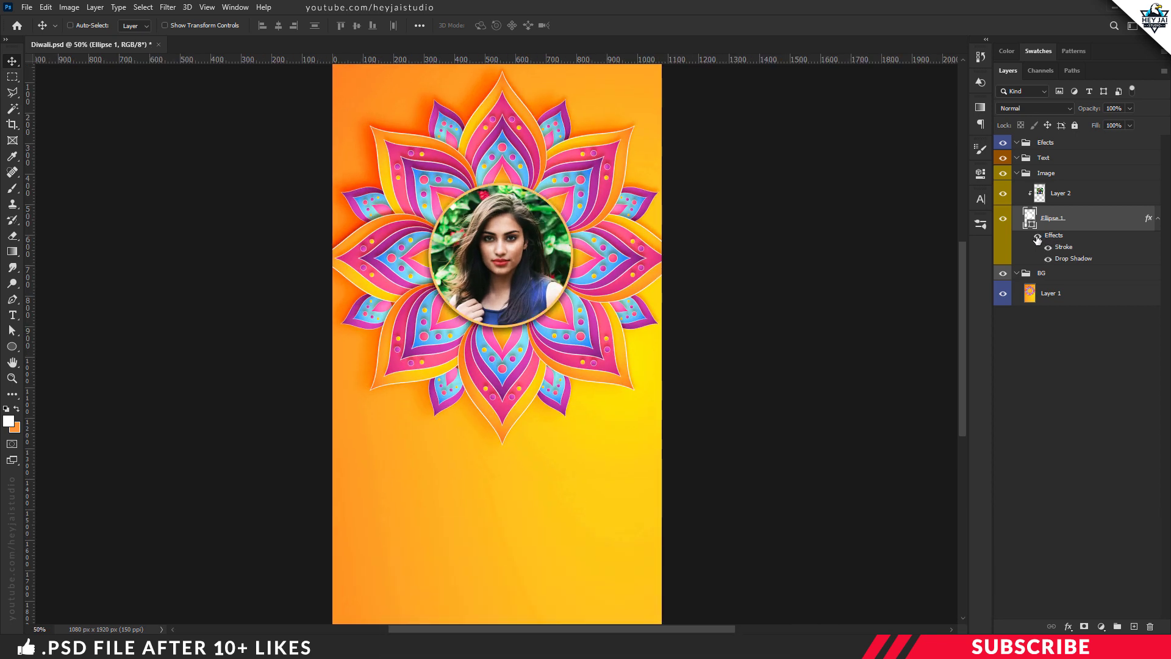
{"action": "key", "text": "ctrl+minus"}
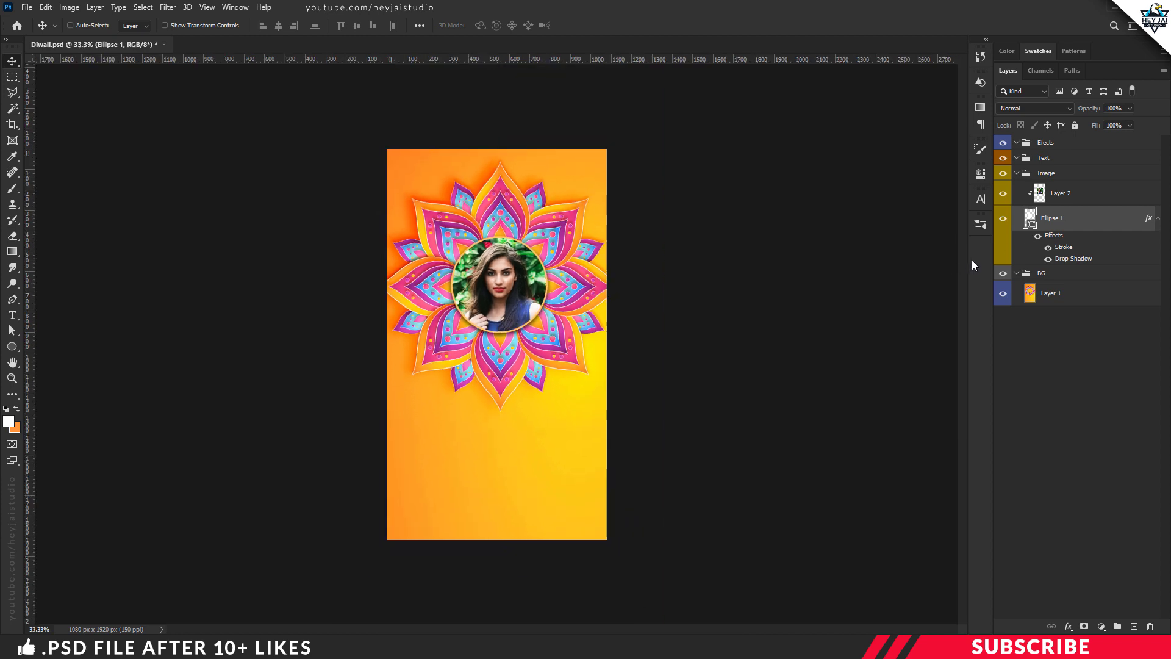
Step: Collapse the Image group, add a new layer in the Text group and use white as the foreground colour
{"action": "left_click", "coordinate": [1016, 173]}
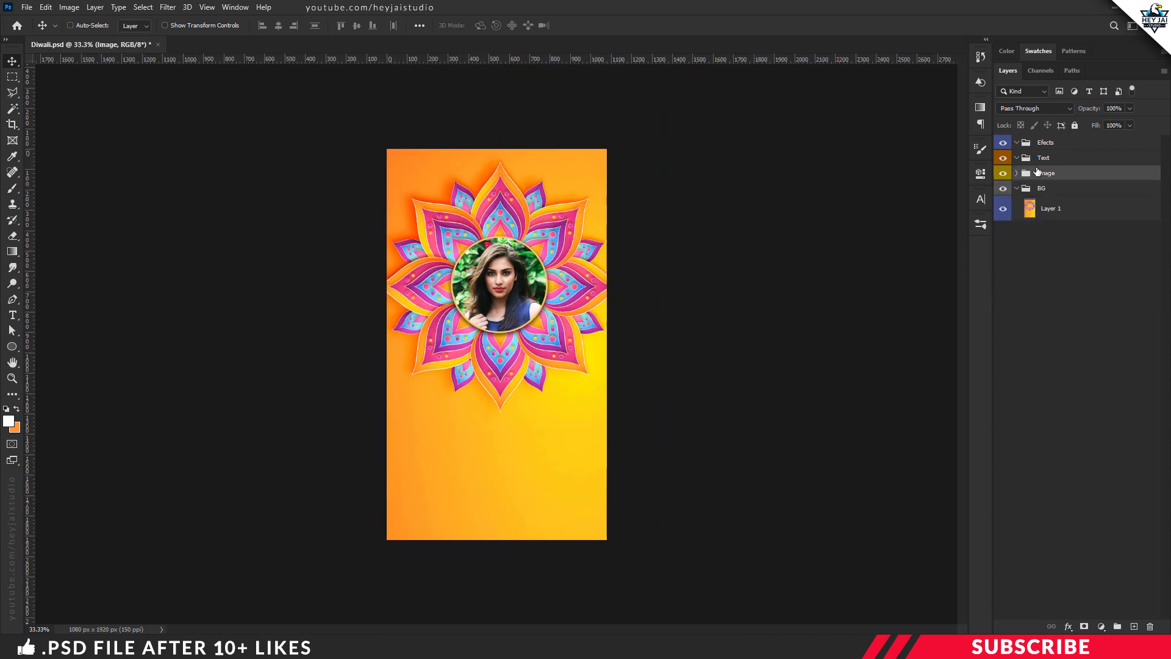
{"action": "left_click", "coordinate": [1037, 160]}
{"action": "left_click", "coordinate": [1133, 628]}
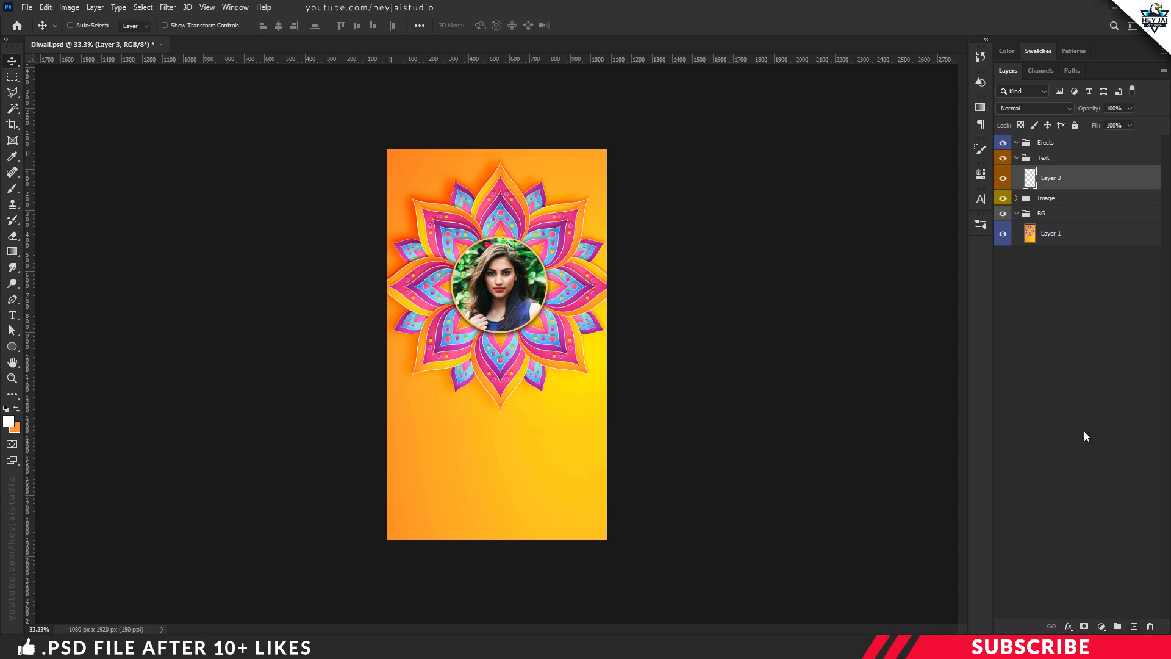
{"action": "left_click", "coordinate": [9, 421]}
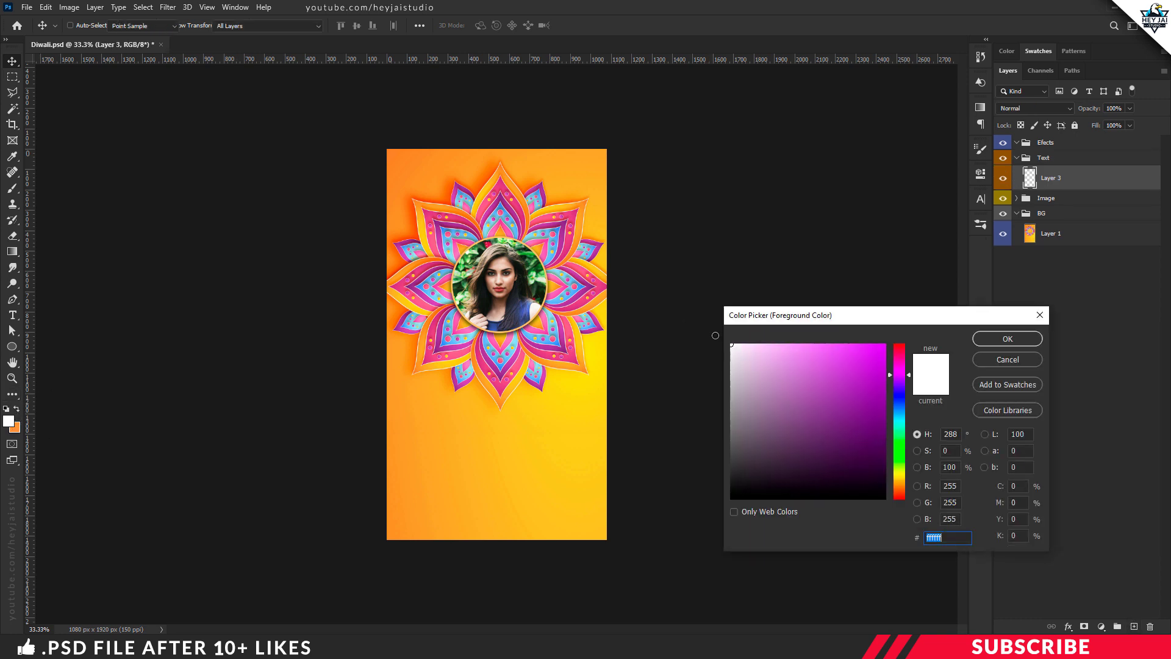
{"action": "left_click", "coordinate": [1000, 339]}
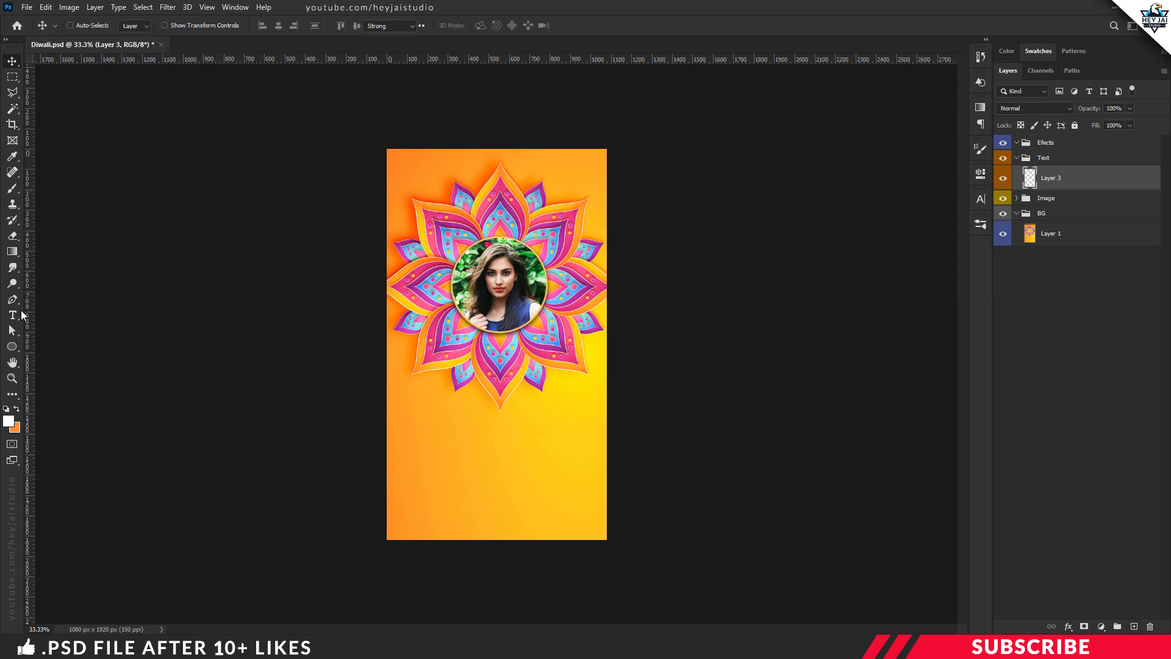
Step: Add the text "Happy" in white Candlescript Demo at 55 pt below the mandala
{"action": "left_click", "coordinate": [16, 316]}
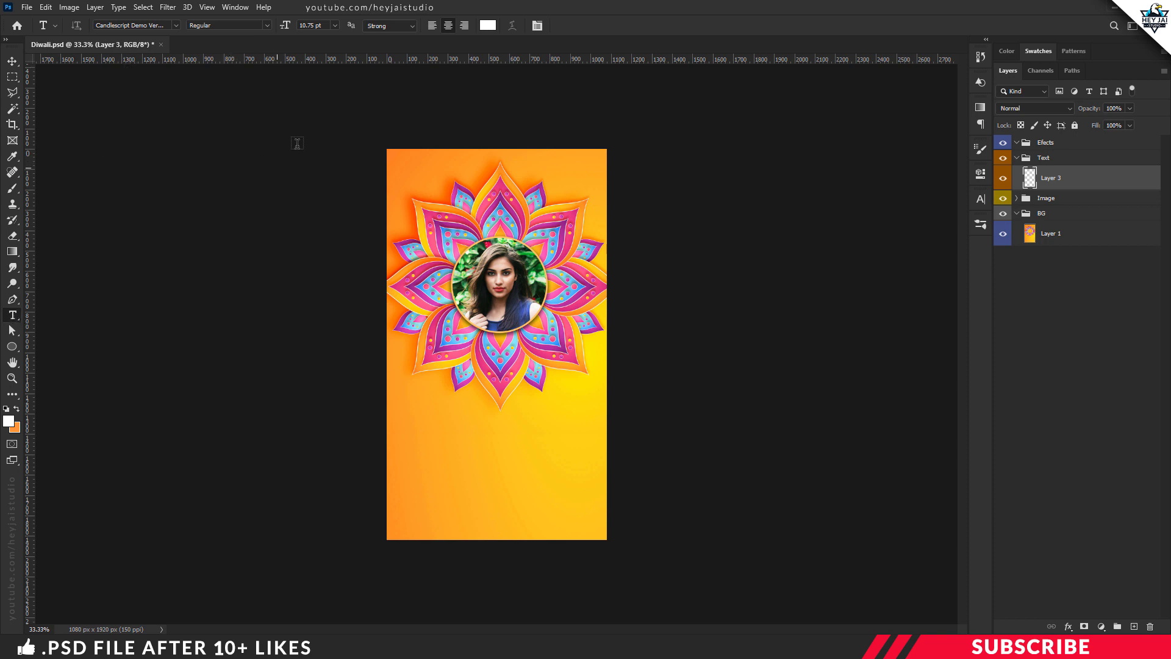
{"action": "left_click", "coordinate": [325, 24]}
{"action": "type", "text": "55"}
{"action": "left_click", "coordinate": [472, 437]}
{"action": "type", "text": "Happy"}
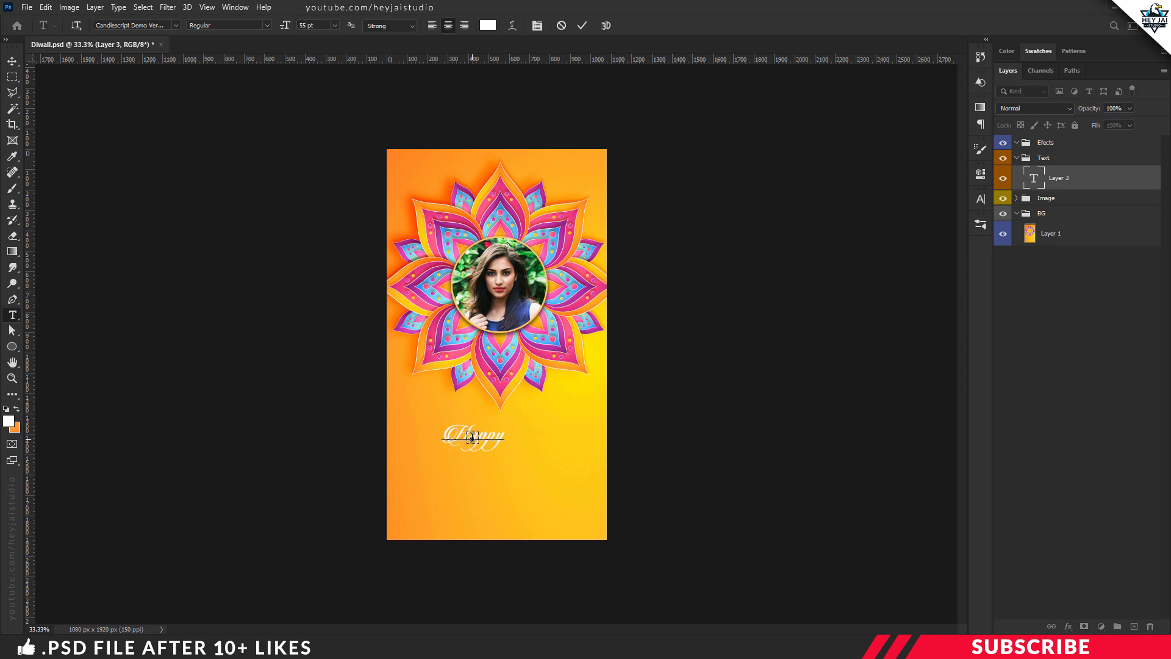
{"action": "key", "text": "ctrl+Return"}
{"action": "key", "text": "v"}
{"action": "key", "text": "ctrl+plus"}
Step: Duplicate the "Happy" text layer, move the copy below it and change its wording to "Diwali"
{"action": "key", "text": "ctrl+j"}
{"action": "left_click_drag", "start_coordinate": [520, 451], "coordinate": [522, 498]}
{"action": "key", "text": "t"}
{"action": "left_click", "coordinate": [488, 486]}
{"action": "key", "text": "ctrl+a"}
{"action": "type", "text": "Diwali"}
Step: Enlarge "Diwali" to 100 pt, place it just beneath "Happy", and centre "Happy" above it
{"action": "key", "text": "ctrl+a"}
{"action": "left_click_drag", "start_coordinate": [329, 25], "coordinate": [299, 26]}
{"action": "type", "text": "100"}
{"action": "key", "text": "Return"}
{"action": "left_click", "coordinate": [544, 479]}
{"action": "key", "text": "ctrl+Return"}
{"action": "key", "text": "v"}
{"action": "mouse_move", "coordinate": [531, 474]}
{"action": "left_mouse_down"}
{"action": "mouse_move", "coordinate": [521, 487]}
{"action": "mouse_move", "coordinate": [530, 456]}
{"action": "left_mouse_up"}
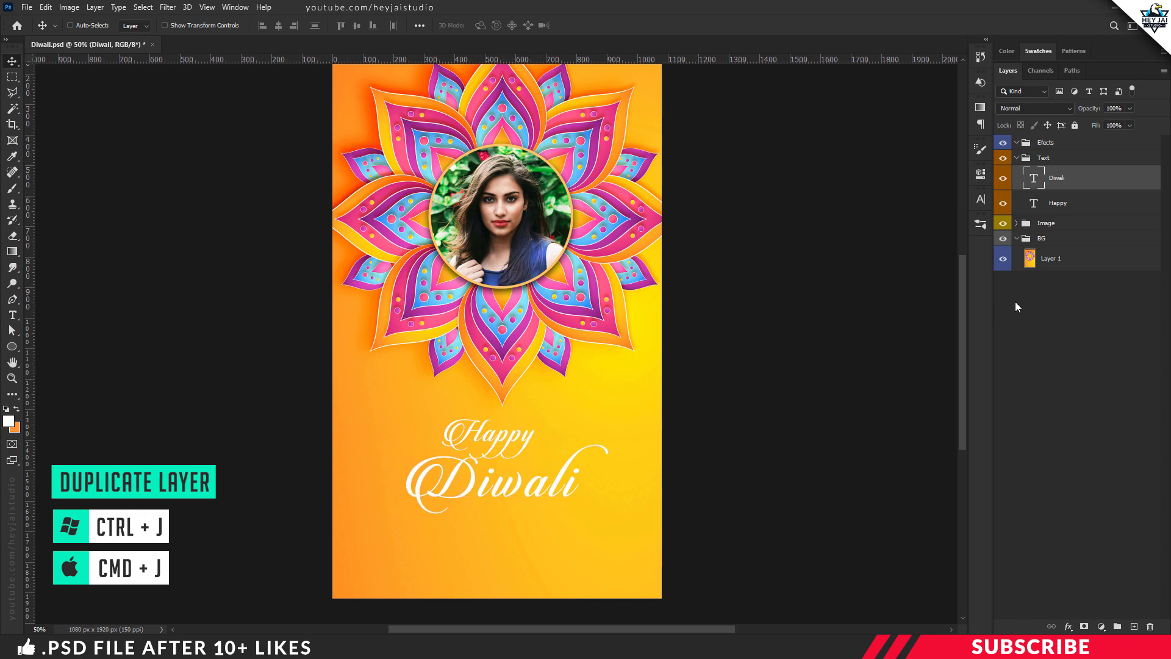
{"action": "left_click", "coordinate": [1056, 205]}
{"action": "key", "text": "ctrl+minus"}
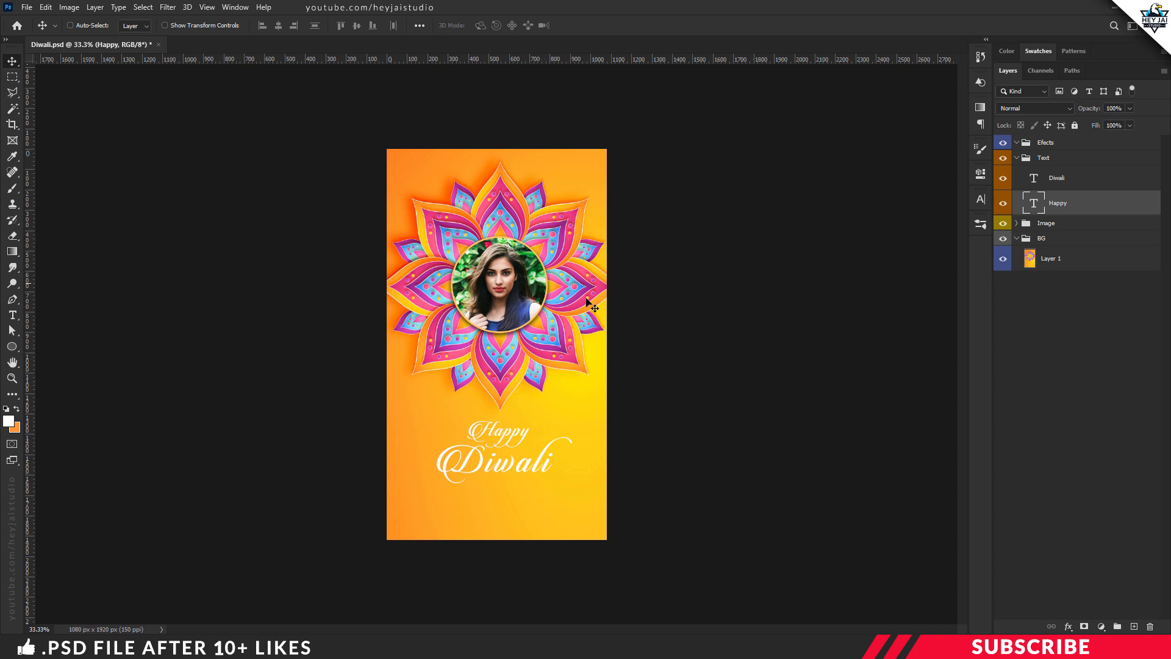
Step: Open Image-3 from the Project File folder in Photoshop and bring its yellow mandala into the lower part of the poster
{"action": "left_click", "coordinate": [146, 646]}
{"action": "left_click", "coordinate": [332, 374]}
{"action": "right_click", "coordinate": [383, 148]}
{"action": "mouse_move", "coordinate": [437, 353]}
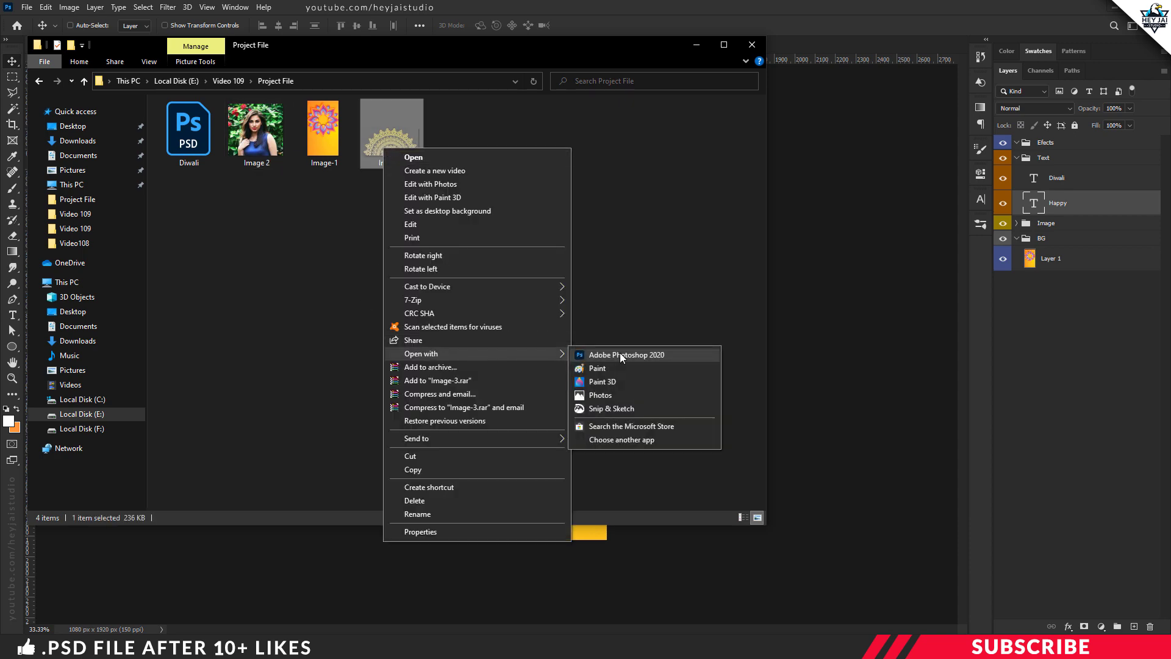
{"action": "left_click", "coordinate": [619, 353]}
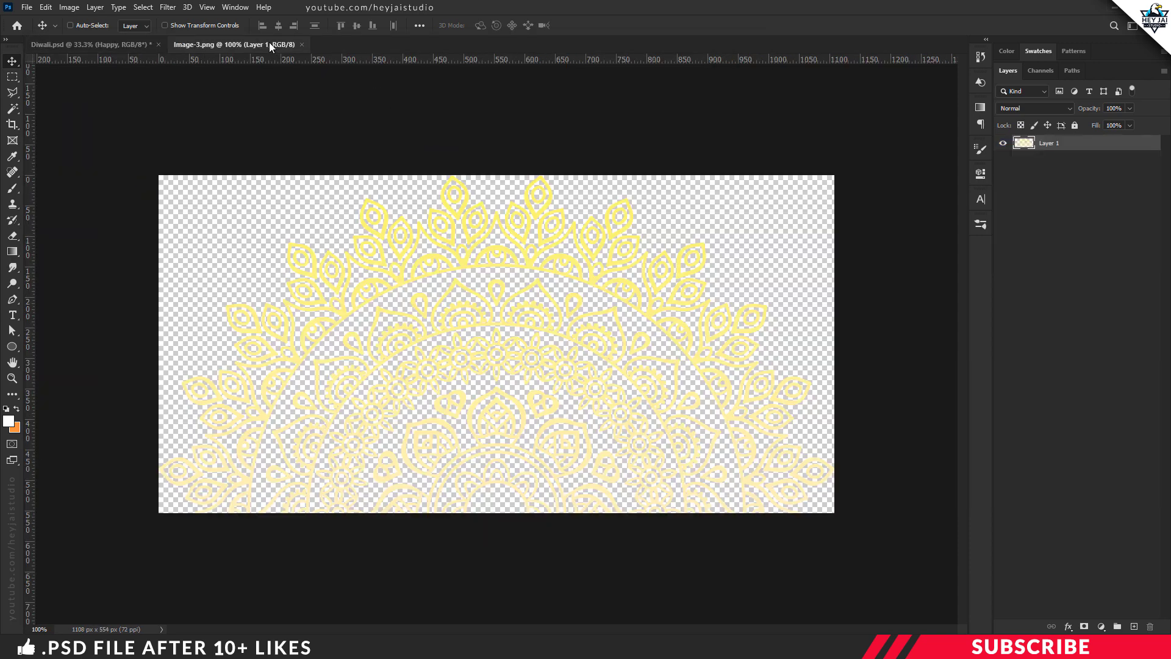
{"action": "left_click_drag", "start_coordinate": [269, 45], "coordinate": [270, 72]}
{"action": "left_click_drag", "start_coordinate": [410, 425], "coordinate": [458, 506]}
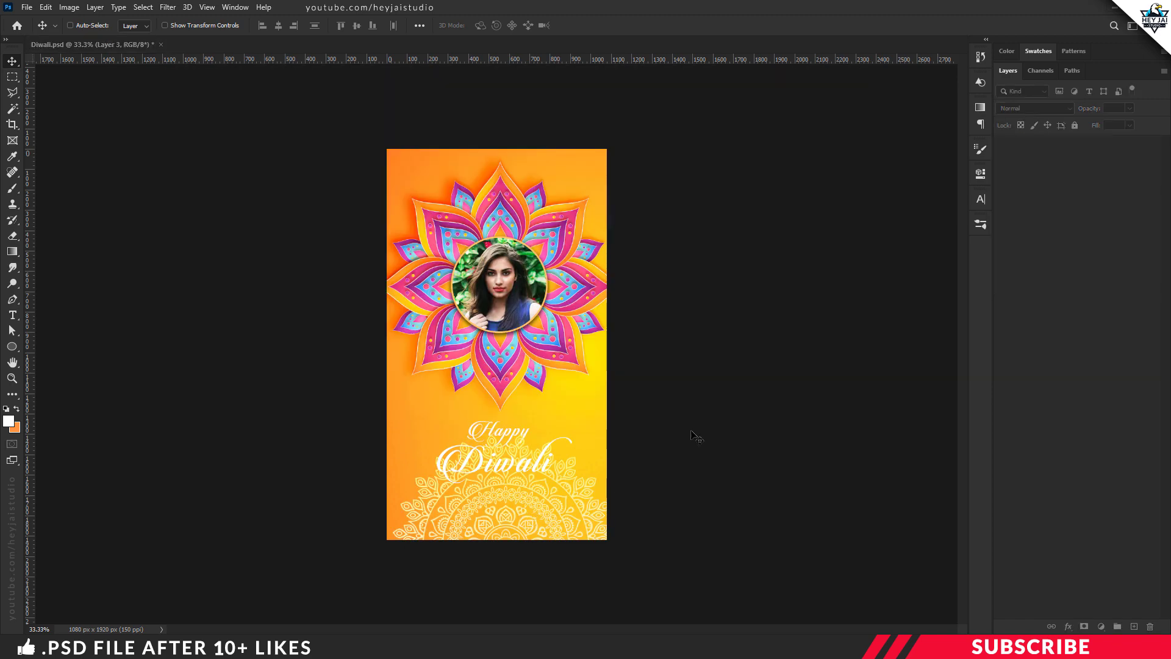
Step: Put the yellow mandala layer in the BG group above Layer 1, scale it down and place it at the poster's bottom edge
{"action": "left_click_drag", "start_coordinate": [1078, 208], "coordinate": [1080, 274]}
{"action": "left_click_drag", "start_coordinate": [519, 524], "coordinate": [524, 551]}
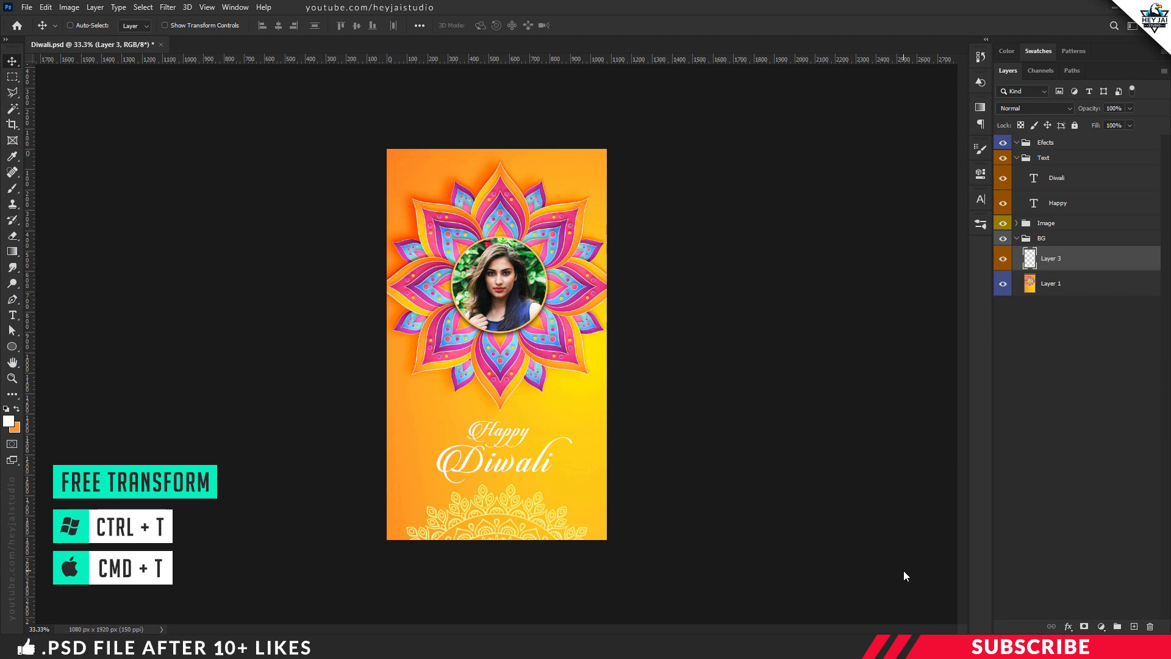
{"action": "key", "text": "ctrl+plus"}
{"action": "key", "text": "ctrl+minus"}
Step: Collapse the BG and Text groups and select the Efects group
{"action": "left_click", "coordinate": [1016, 238]}
{"action": "left_click", "coordinate": [1016, 158]}
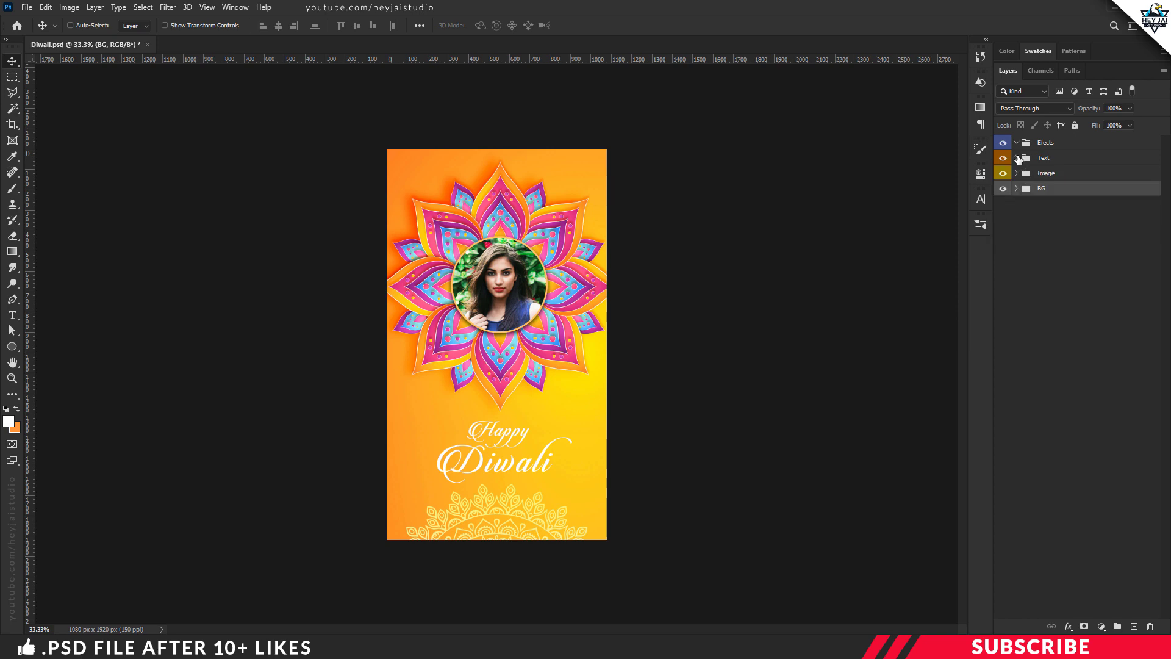
{"action": "left_click", "coordinate": [1046, 145]}
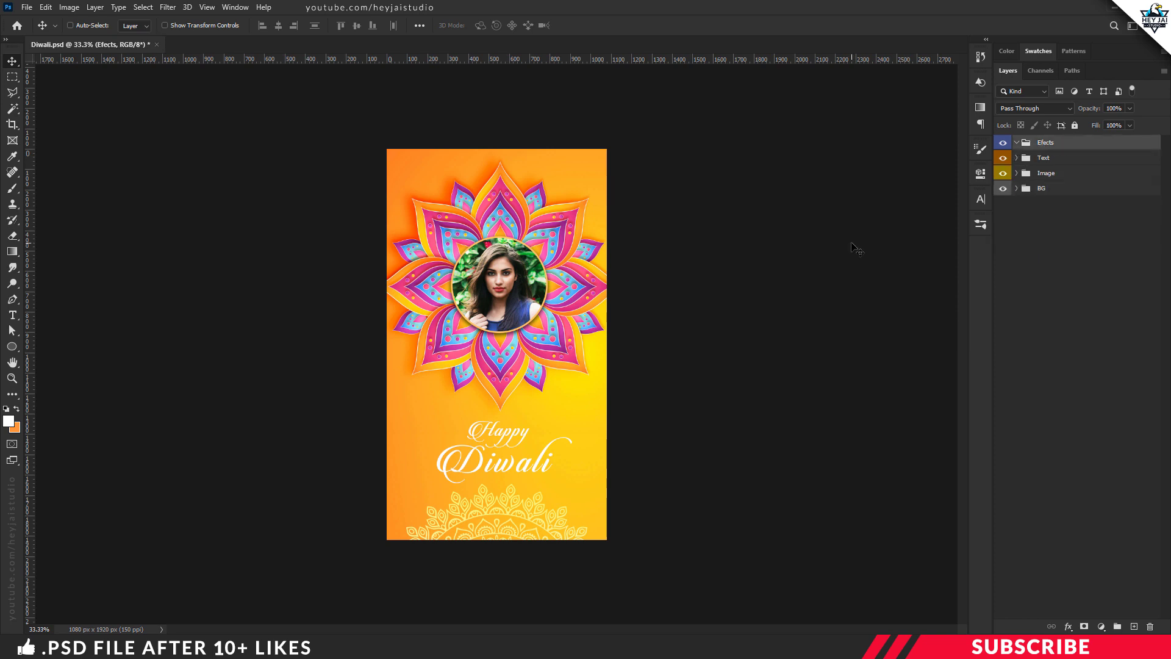
Step: Open Image 6 from the Project File folder in Photoshop, copy its sparkler into the poster's Efects group and close the source image
{"action": "left_click", "coordinate": [201, 646]}
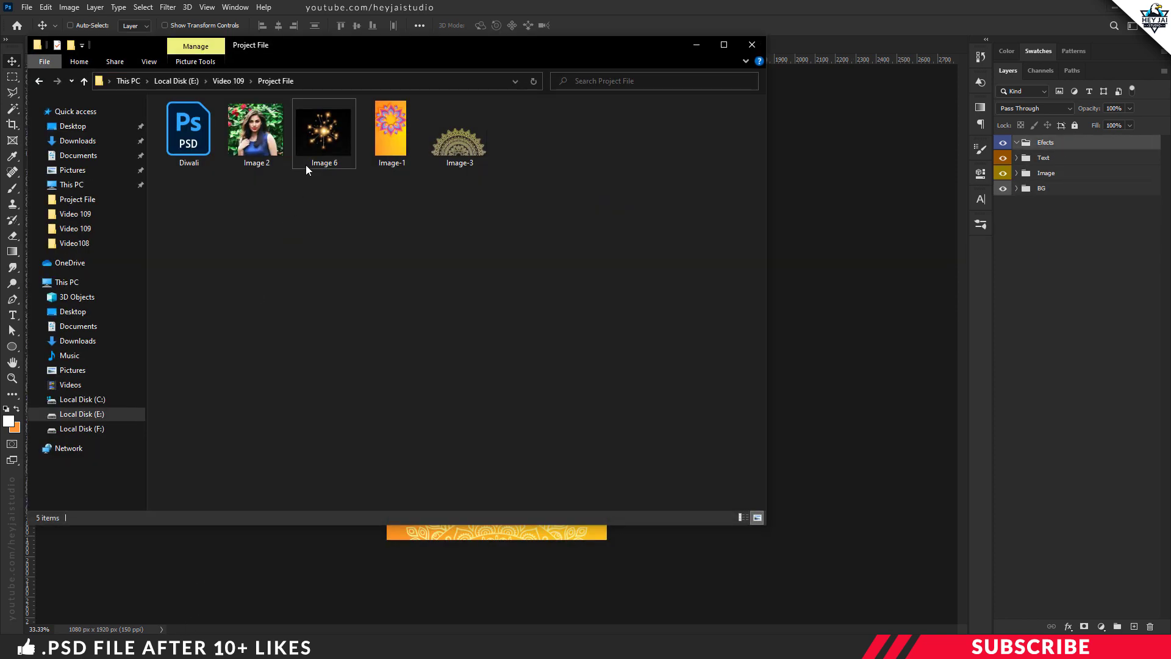
{"action": "right_click", "coordinate": [317, 153]}
{"action": "mouse_move", "coordinate": [360, 357]}
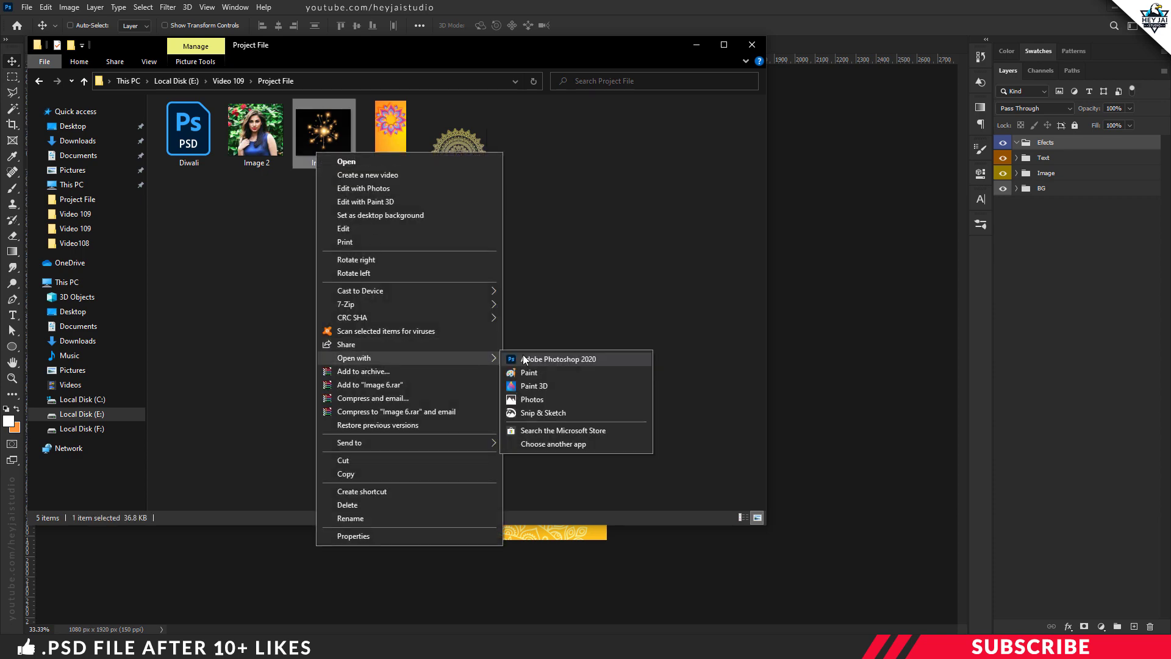
{"action": "left_click", "coordinate": [523, 358]}
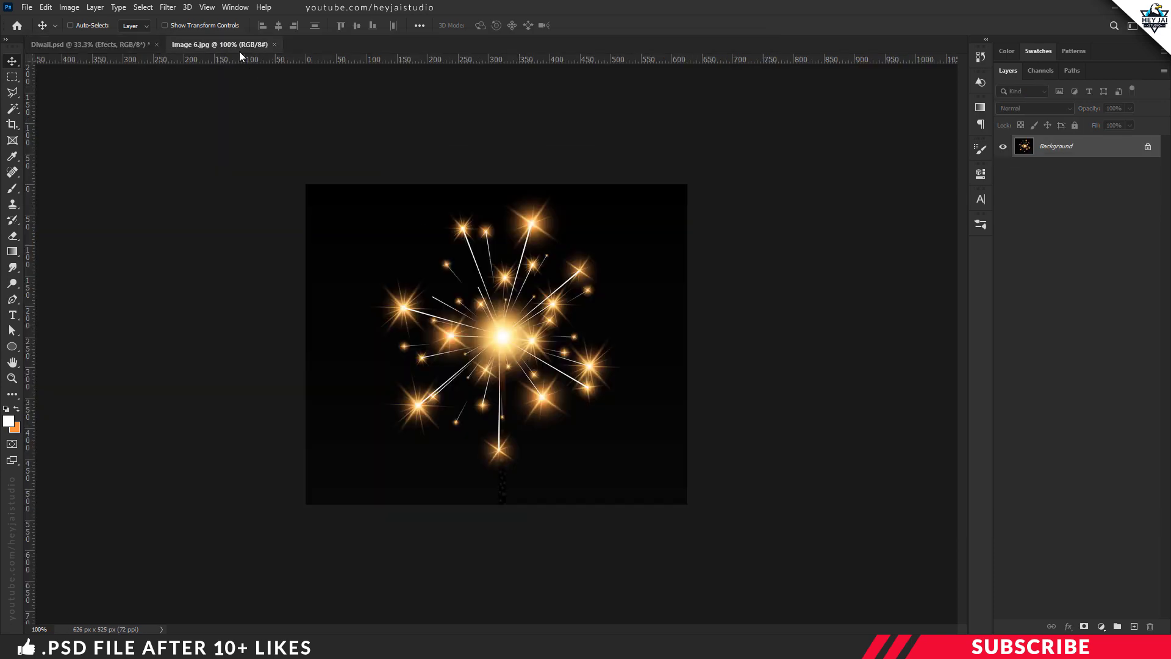
{"action": "left_click_drag", "start_coordinate": [240, 54], "coordinate": [262, 104]}
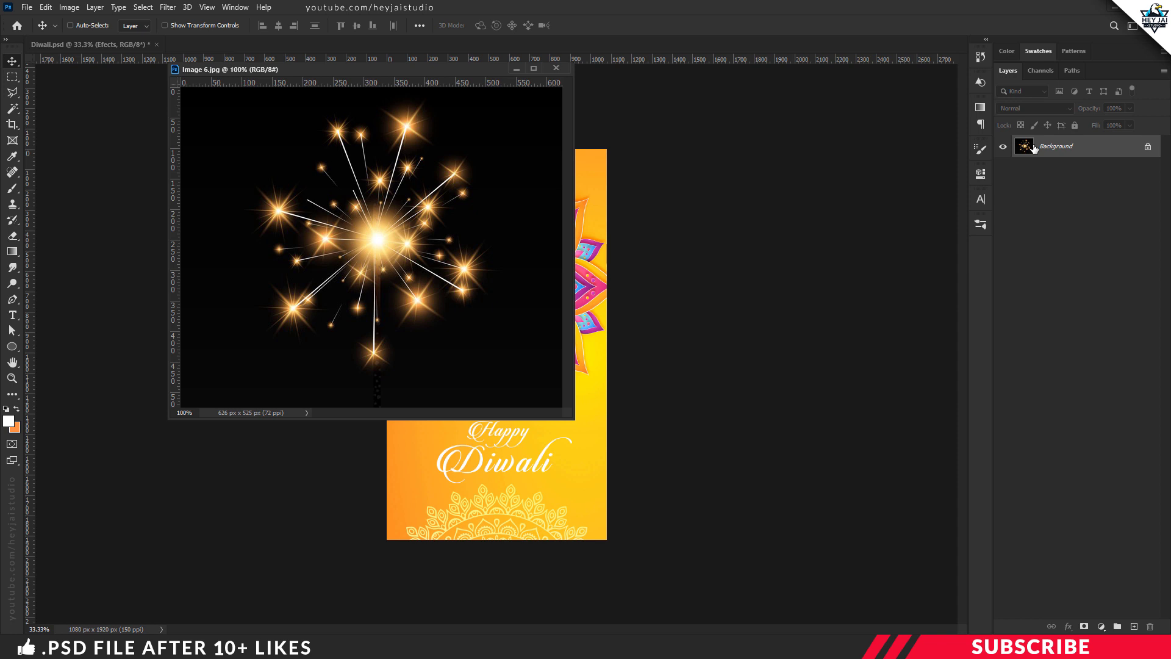
{"action": "left_click_drag", "start_coordinate": [620, 264], "coordinate": [555, 384]}
{"action": "left_click", "coordinate": [556, 68]}
Step: Set the sparkler layer's blend mode to Screen and move it to the poster's right edge beside "Happy"
{"action": "left_click", "coordinate": [1003, 163]}
{"action": "left_click", "coordinate": [1003, 163]}
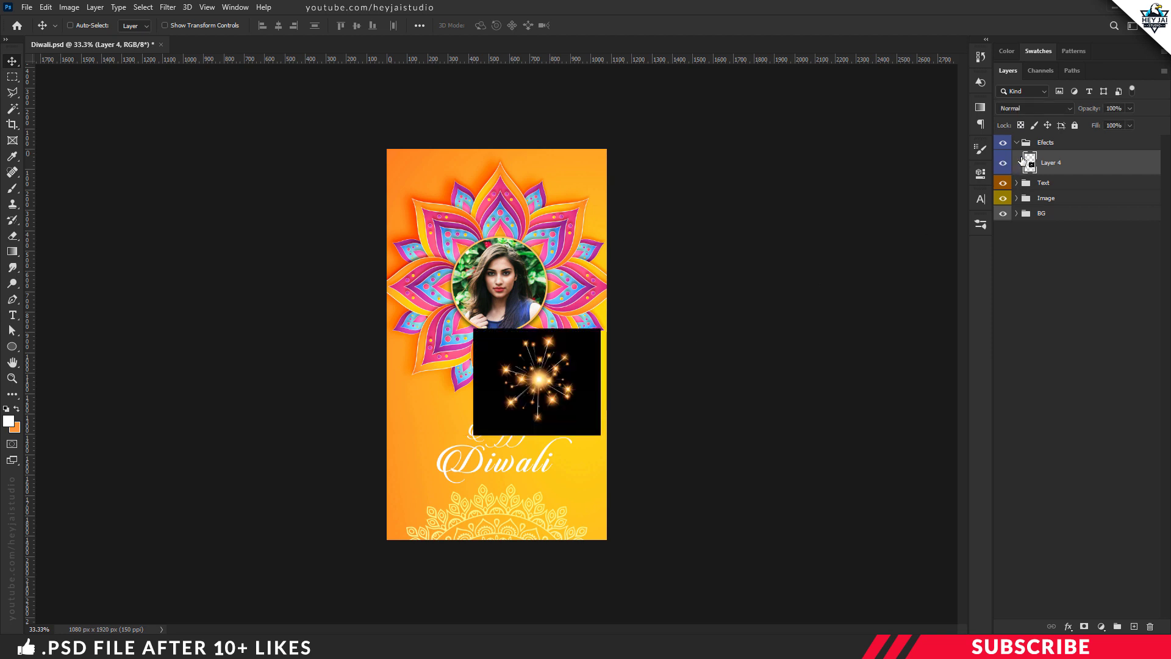
{"action": "left_click", "coordinate": [1029, 110]}
{"action": "left_click", "coordinate": [1025, 215]}
{"action": "left_click_drag", "start_coordinate": [547, 381], "coordinate": [630, 452]}
{"action": "key", "text": "ctrl+plus"}
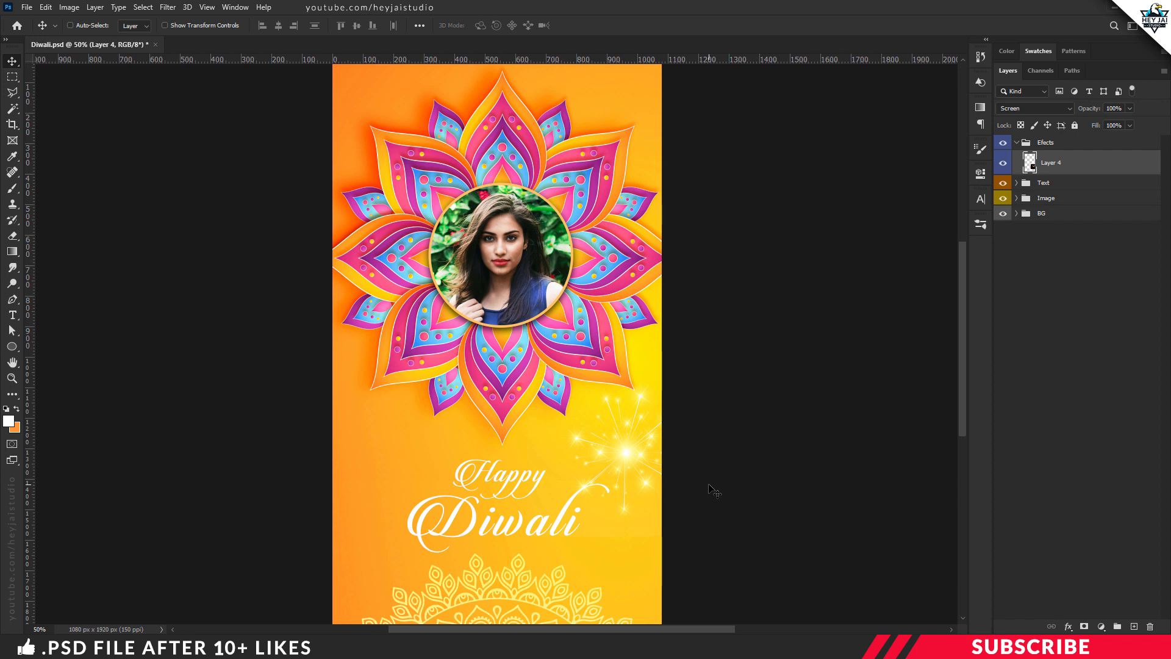
Step: Duplicate the sparkler, move the copy to the poster's left edge beside "Happy" and scale it down
{"action": "key", "text": "ctrl+j"}
{"action": "left_click_drag", "start_coordinate": [588, 459], "coordinate": [370, 479]}
{"action": "key", "text": "ctrl+t"}
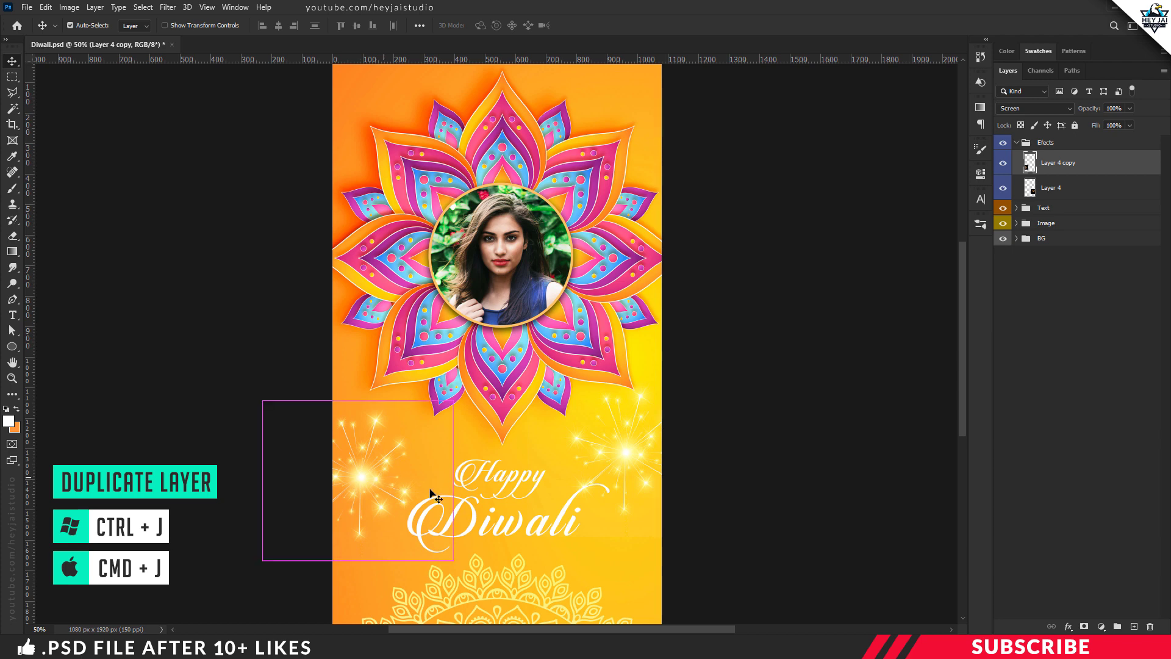
{"action": "left_click_drag", "start_coordinate": [479, 567], "coordinate": [406, 480]}
{"action": "key", "text": "Return"}
{"action": "scroll", "coordinate": [410, 503], "scroll_direction": "up", "scroll_amount": 1}
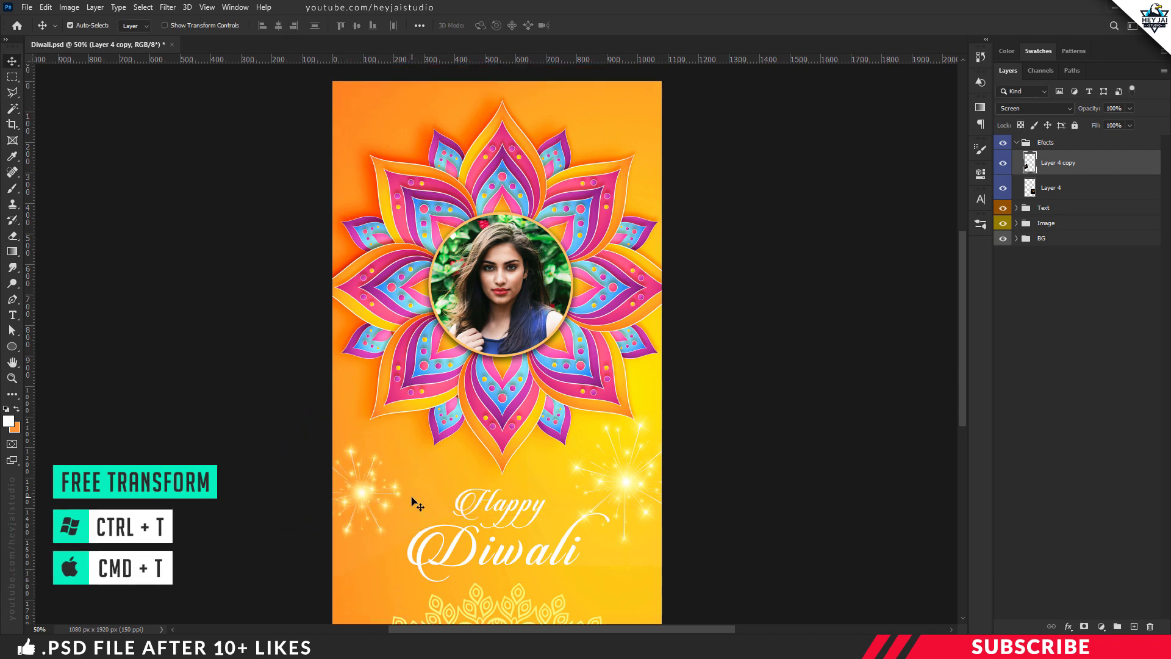
Step: Place two more copies of the sparkler in the poster's upper left and upper right corners
{"action": "key", "text": "ctrl+minus"}
{"action": "left_click_drag", "start_coordinate": [415, 502], "coordinate": [614, 163]}
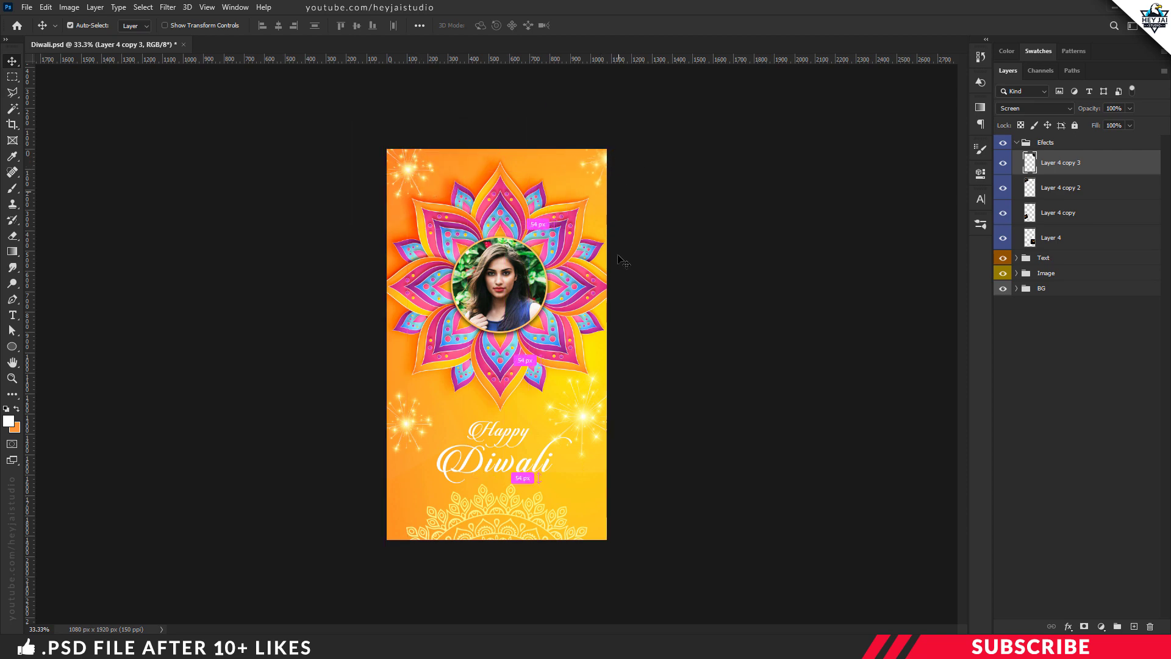
Step: Place two smaller sparkler copies over the portrait circle's lower right and upper left edges, and collapse the Efects group
{"action": "key", "text": "ctrl+plus"}
{"action": "left_click_drag", "start_coordinate": [635, 104], "coordinate": [555, 313]}
{"action": "key", "text": "ctrl+t"}
{"action": "left_click_drag", "start_coordinate": [631, 394], "coordinate": [572, 347]}
{"action": "left_click_drag", "start_coordinate": [550, 297], "coordinate": [444, 211]}
{"action": "key", "text": "Return"}
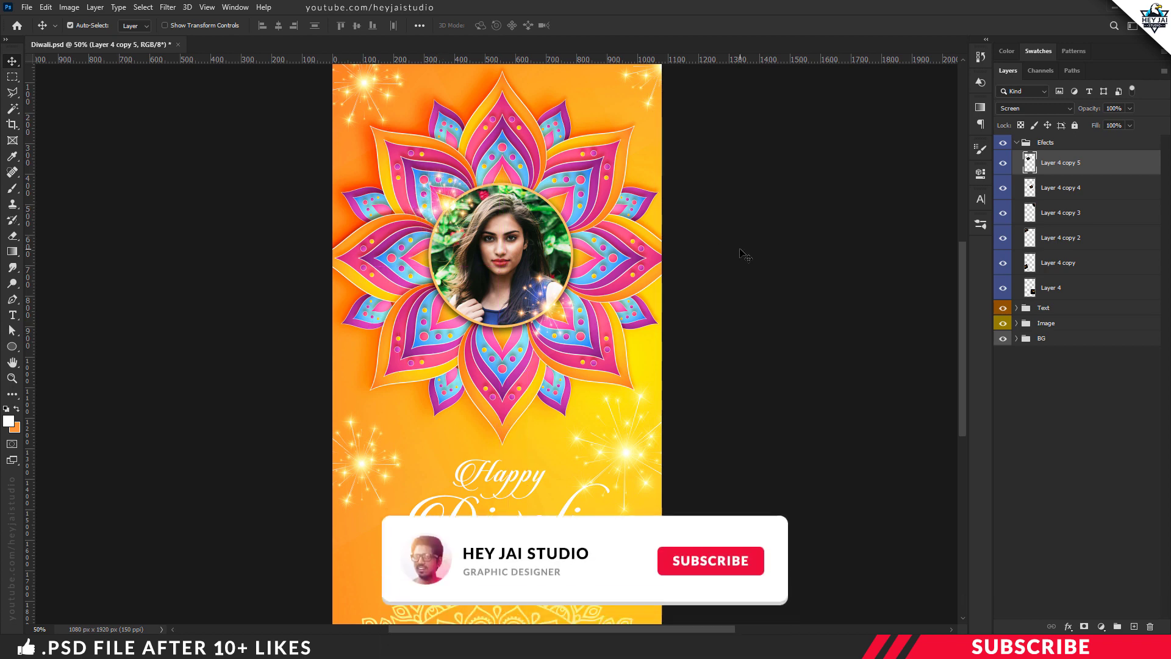
{"action": "key", "text": "ctrl+minus"}
{"action": "left_click", "coordinate": [1015, 144]}
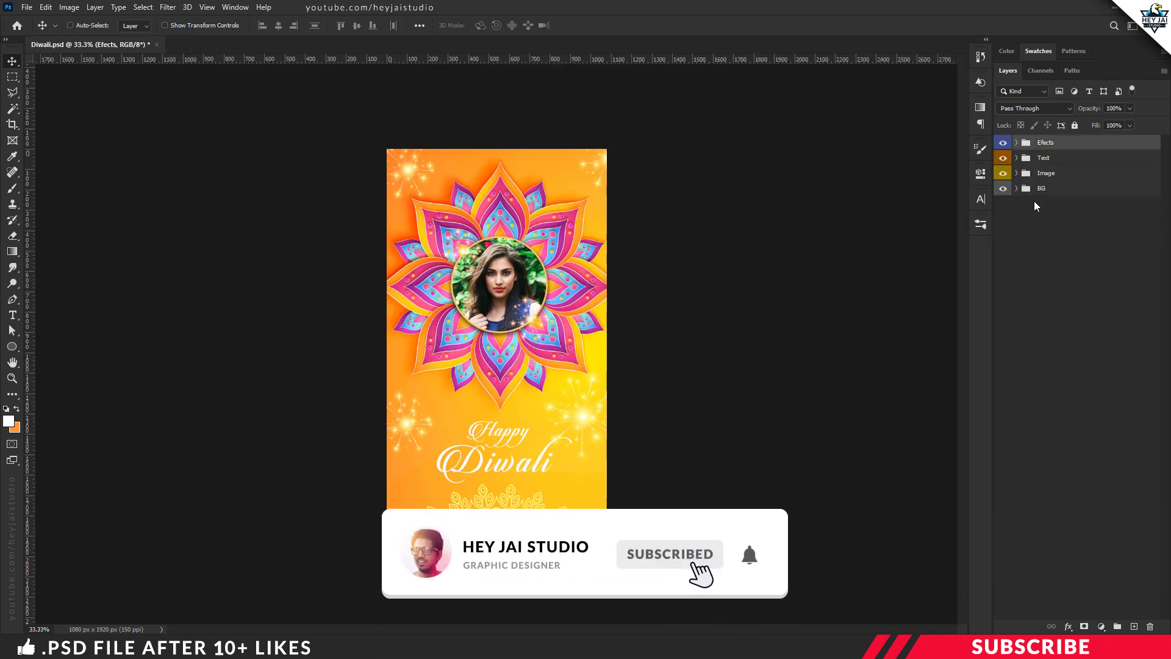